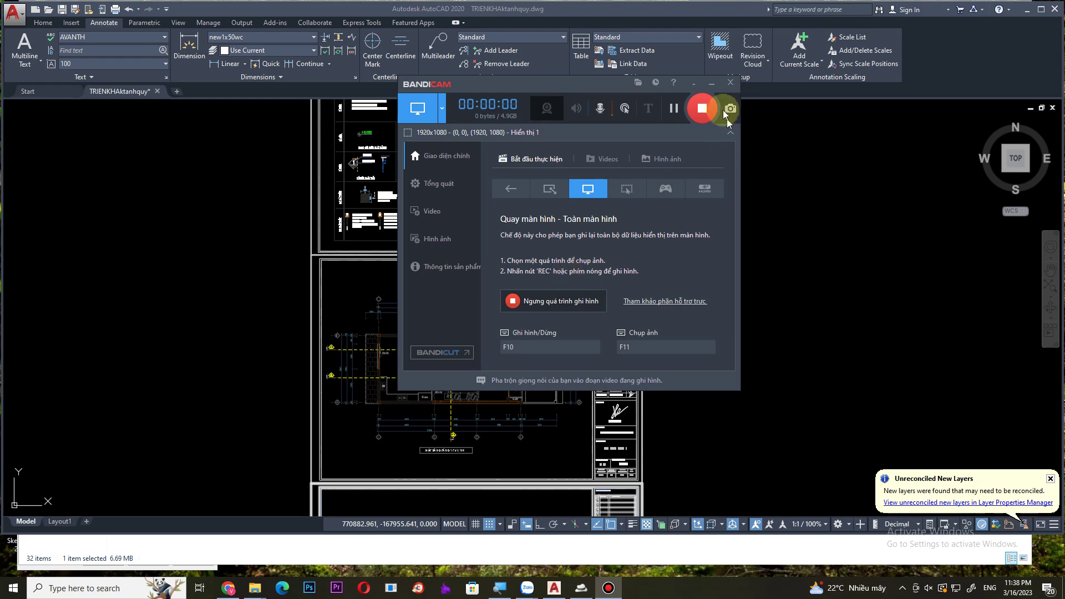
- Pan and zoom through the cover sheets to centre the first-floor plan sheet
click(711, 83)
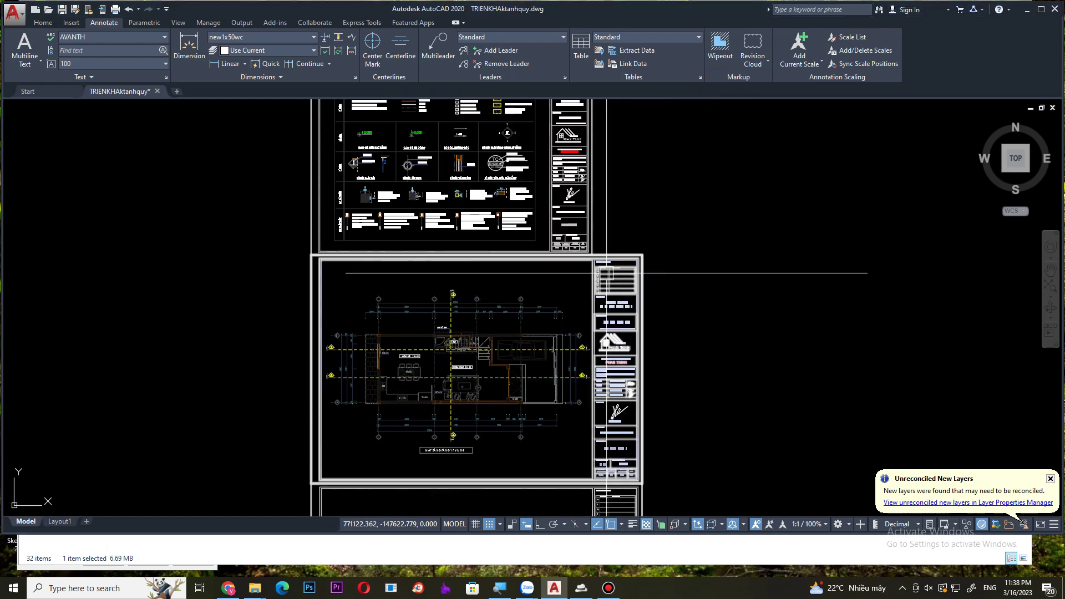
scroll(609, 269, down, 2)
scroll(588, 310, down, 2)
scroll(578, 282, down, 1)
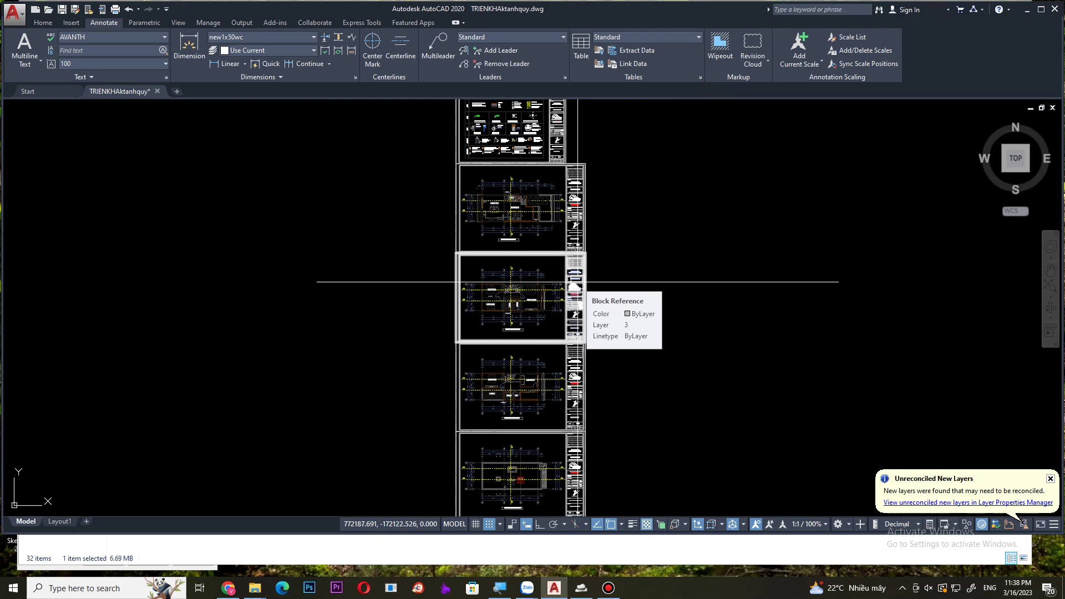
scroll(574, 282, down, 5)
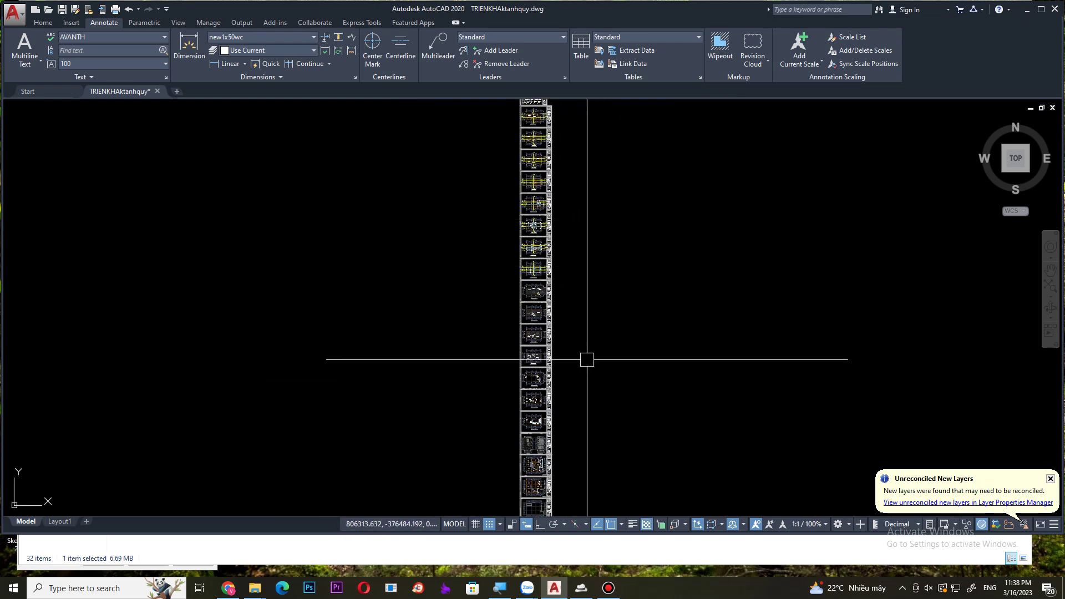
scroll(585, 383, down, 1)
scroll(563, 370, down, 1)
scroll(555, 366, up, 3)
scroll(542, 358, down, 3)
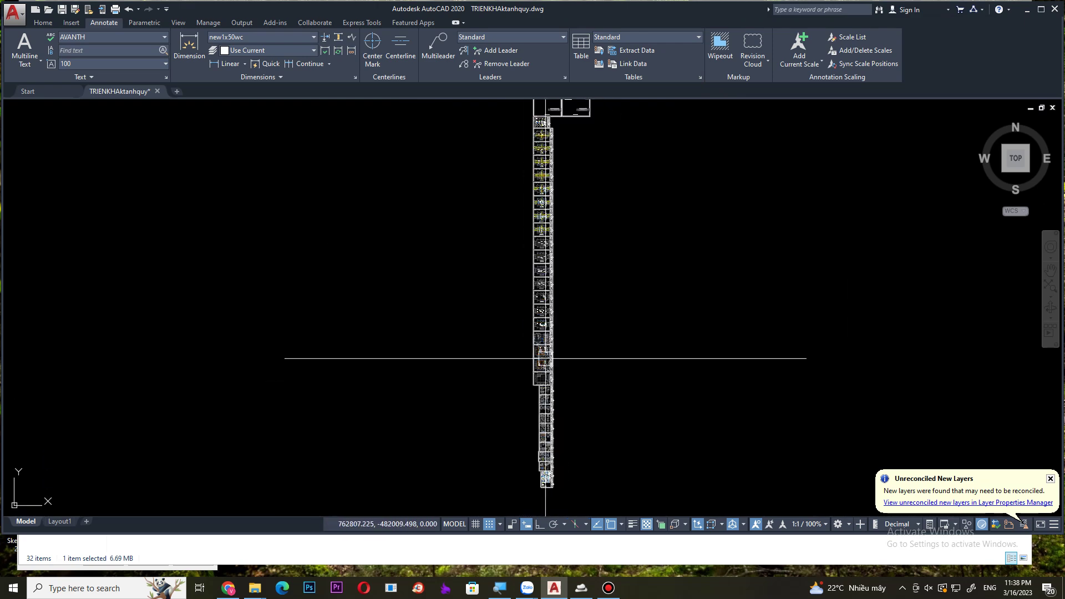
scroll(511, 285, up, 5)
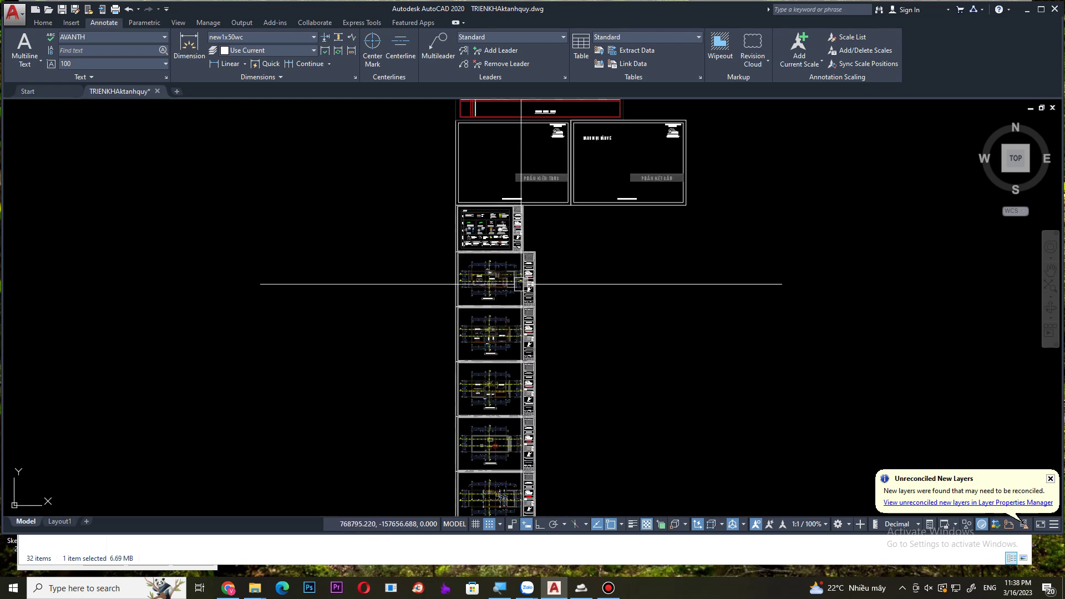
scroll(510, 357, up, 5)
scroll(510, 377, up, 3)
scroll(509, 377, down, 2)
scroll(527, 344, down, 1)
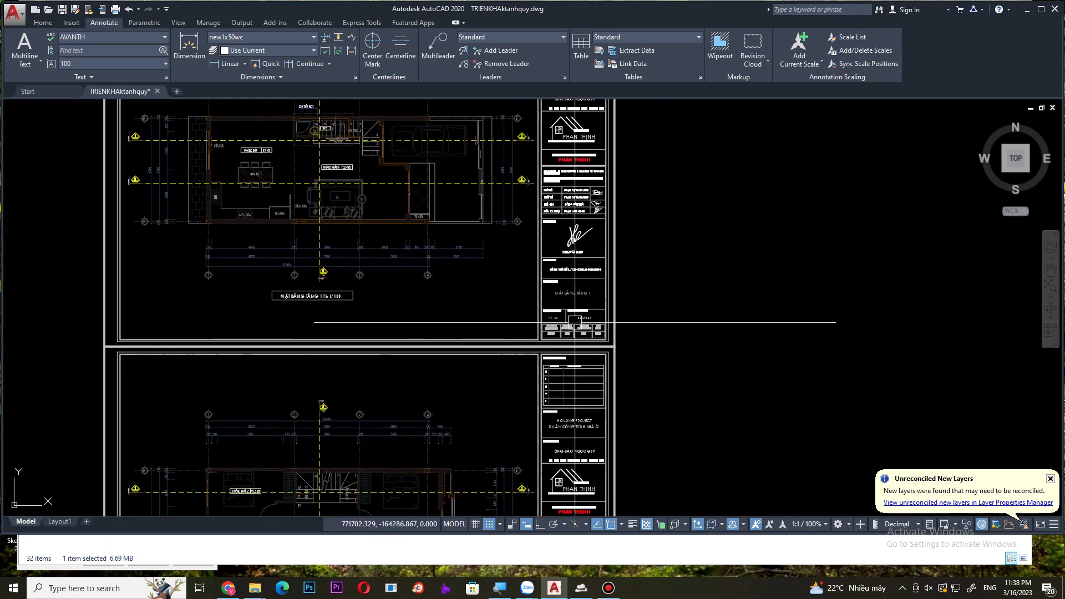
scroll(555, 299, up, 3)
scroll(535, 289, down, 5)
middle_drag(534, 305, 499, 404)
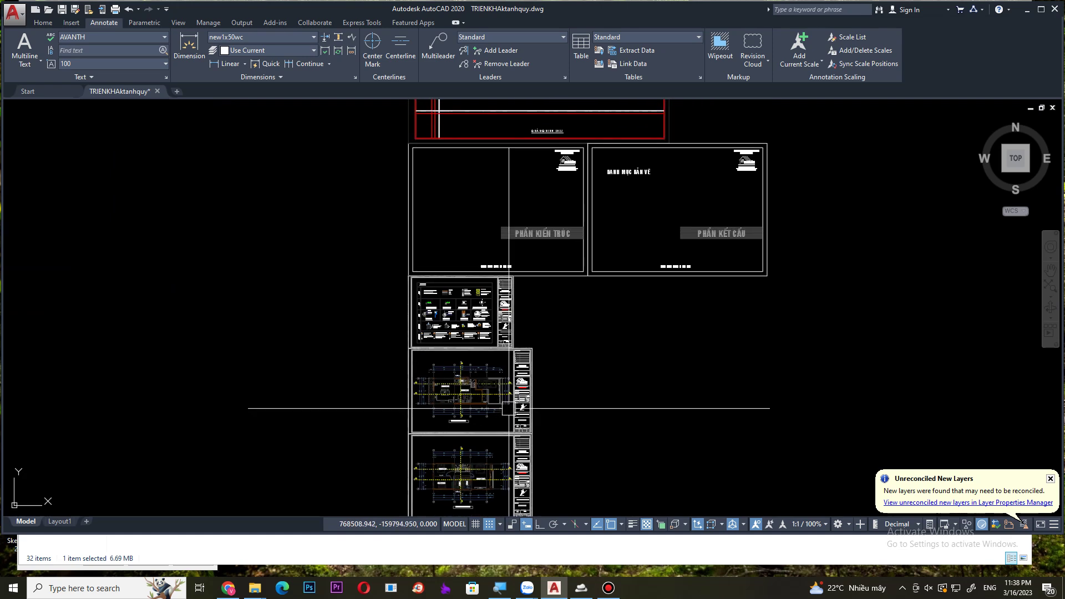
scroll(471, 332, up, 3)
middle_drag(441, 258, 447, 276)
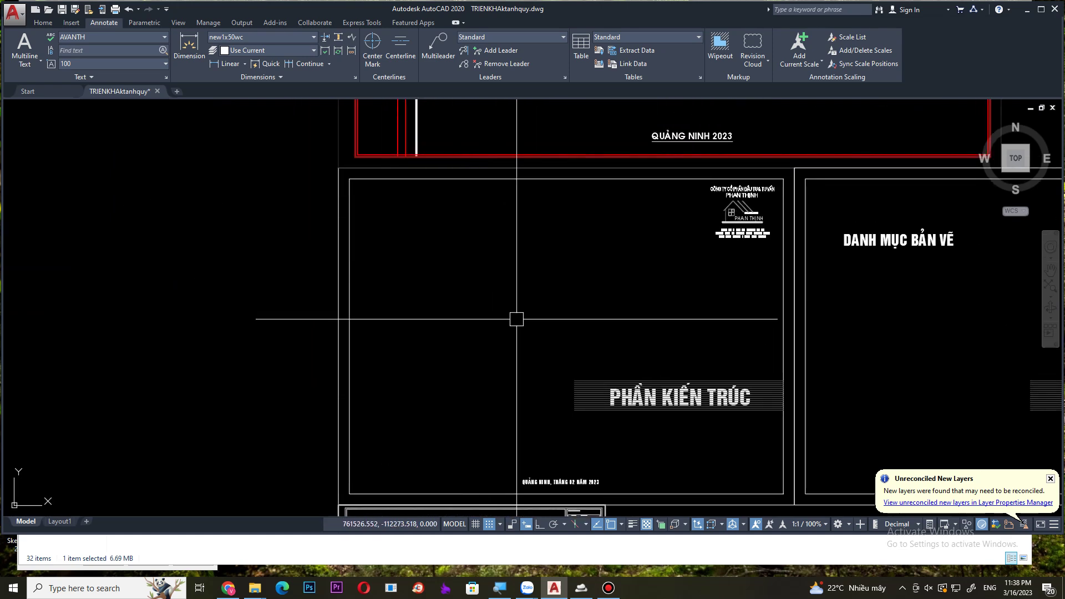
scroll(438, 205, down, 2)
scroll(533, 321, down, 2)
scroll(532, 333, up, 2)
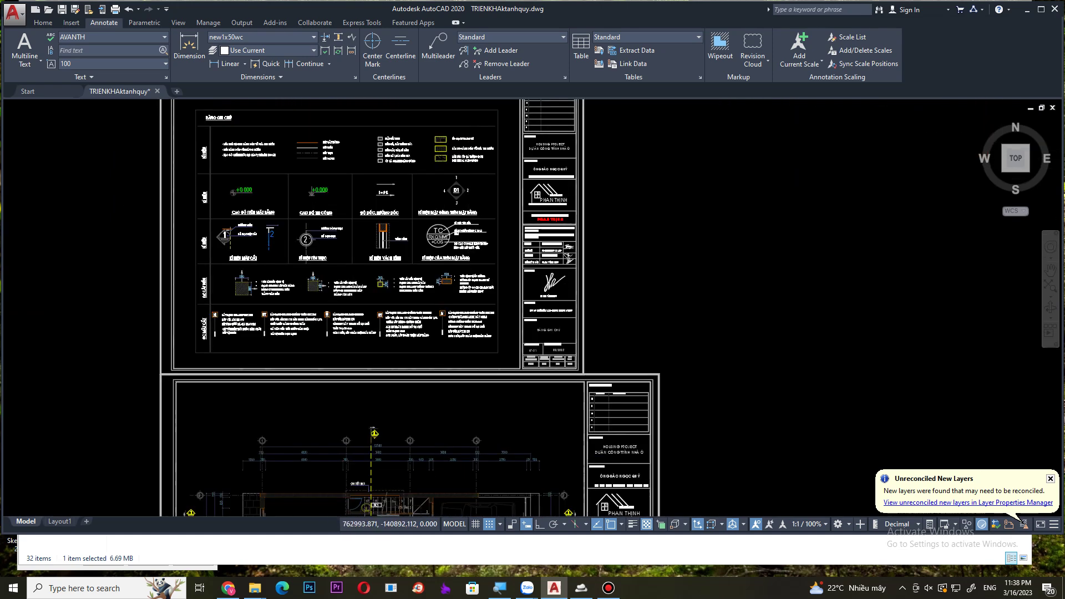
scroll(610, 349, up, 2)
scroll(627, 356, up, 1)
scroll(627, 355, down, 2)
scroll(533, 301, down, 2)
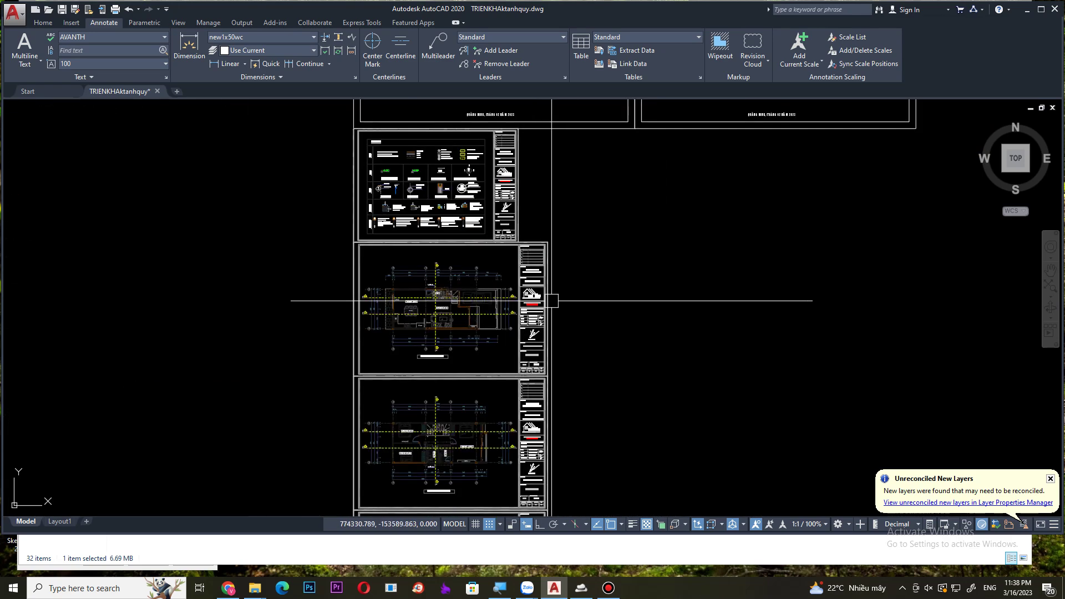
scroll(533, 294, up, 1)
scroll(526, 284, up, 3)
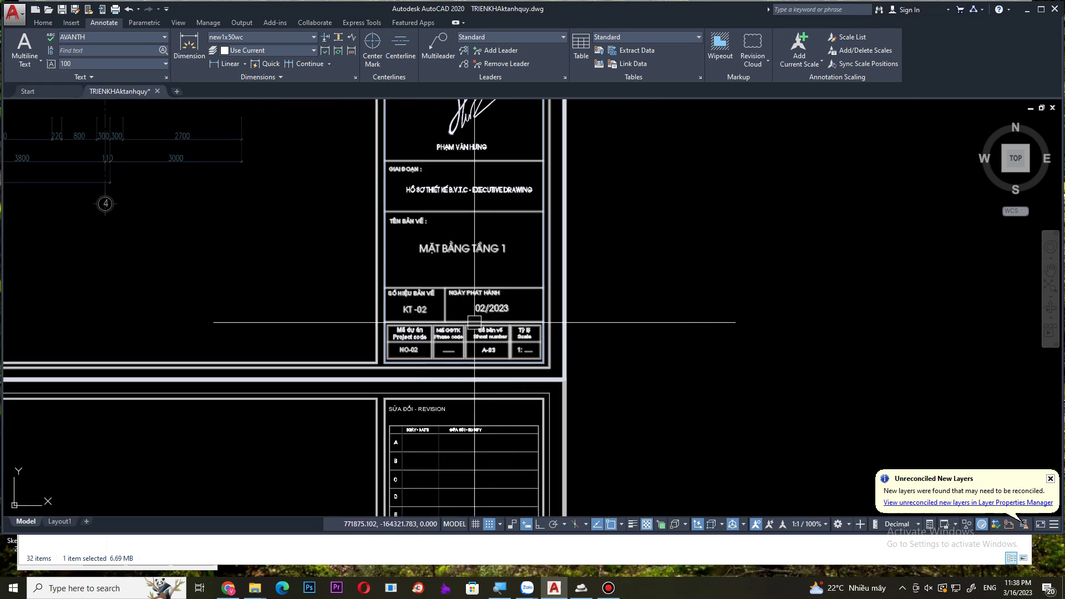
scroll(507, 276, down, 5)
scroll(507, 388, down, 1)
scroll(463, 262, up, 5)
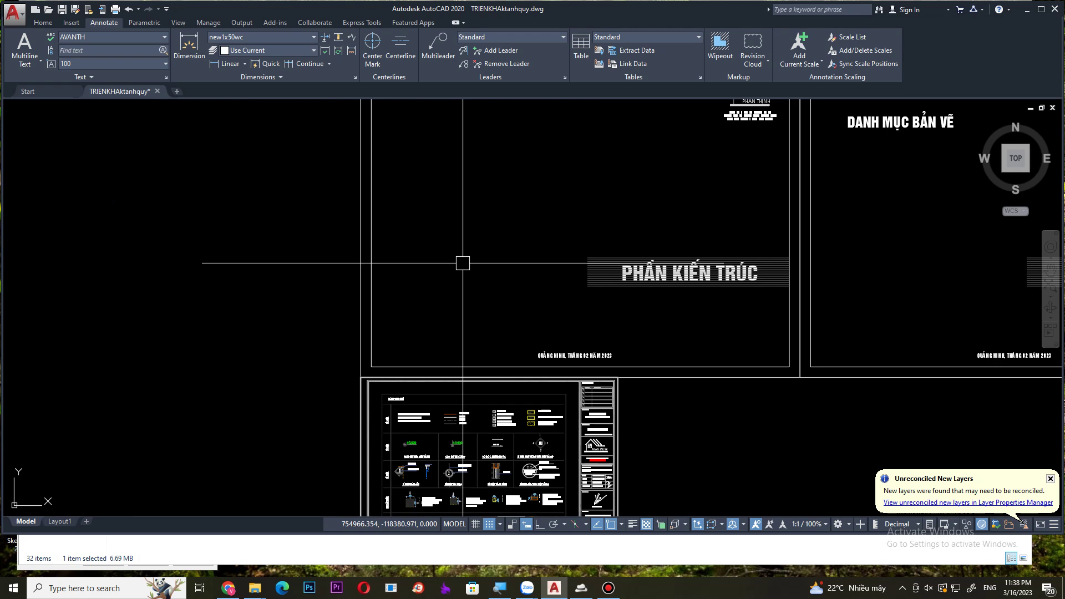
scroll(532, 283, down, 1)
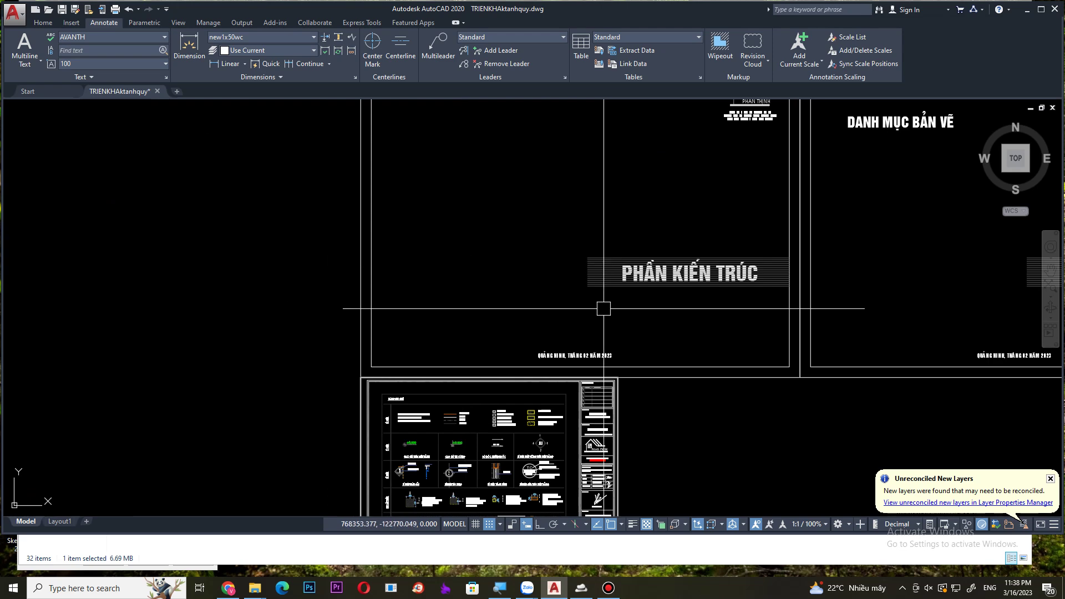
scroll(603, 311, down, 3)
scroll(610, 333, up, 1)
scroll(613, 338, up, 4)
scroll(580, 330, up, 2)
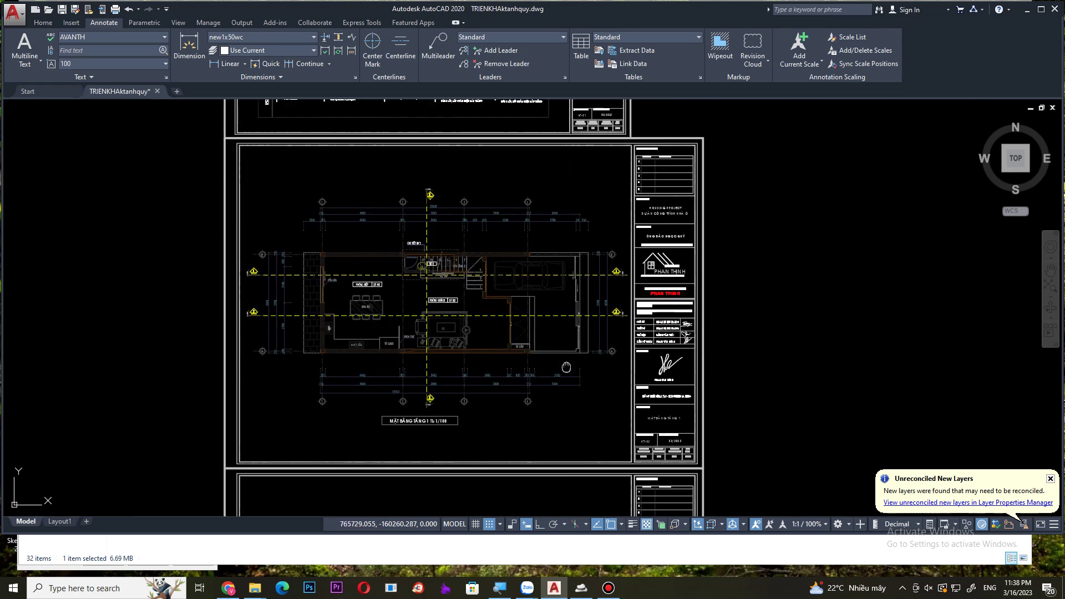
mouse_move(580, 499)
middle_down()
mouse_move(579, 380)
mouse_move(593, 333)
middle_up()
scroll(528, 333, down, 4)
scroll(533, 324, down, 2)
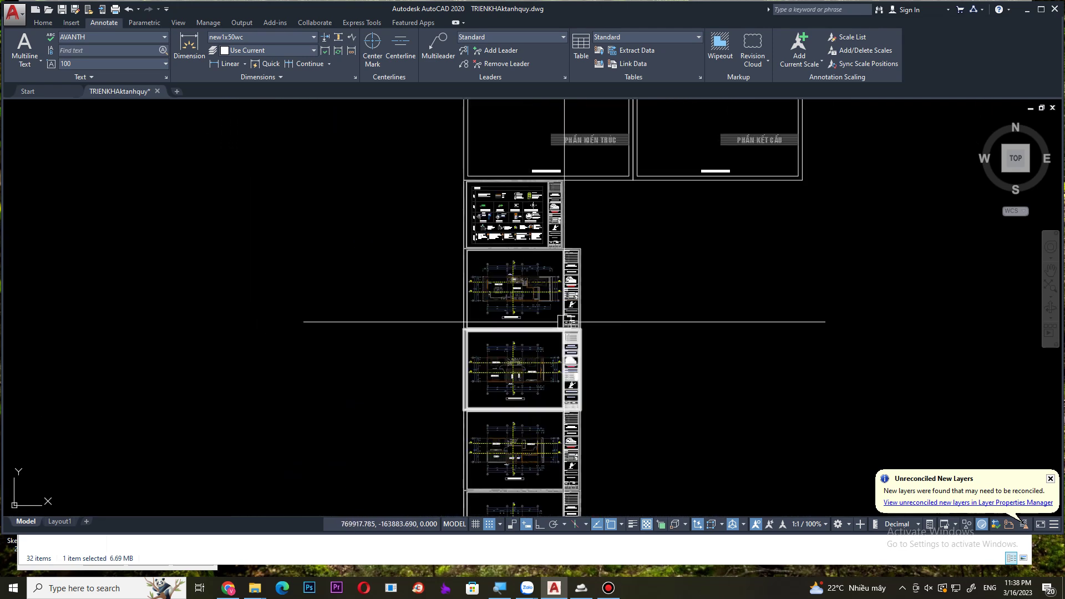
scroll(521, 369, up, 1)
scroll(521, 370, up, 3)
middle_drag(521, 371, 523, 355)
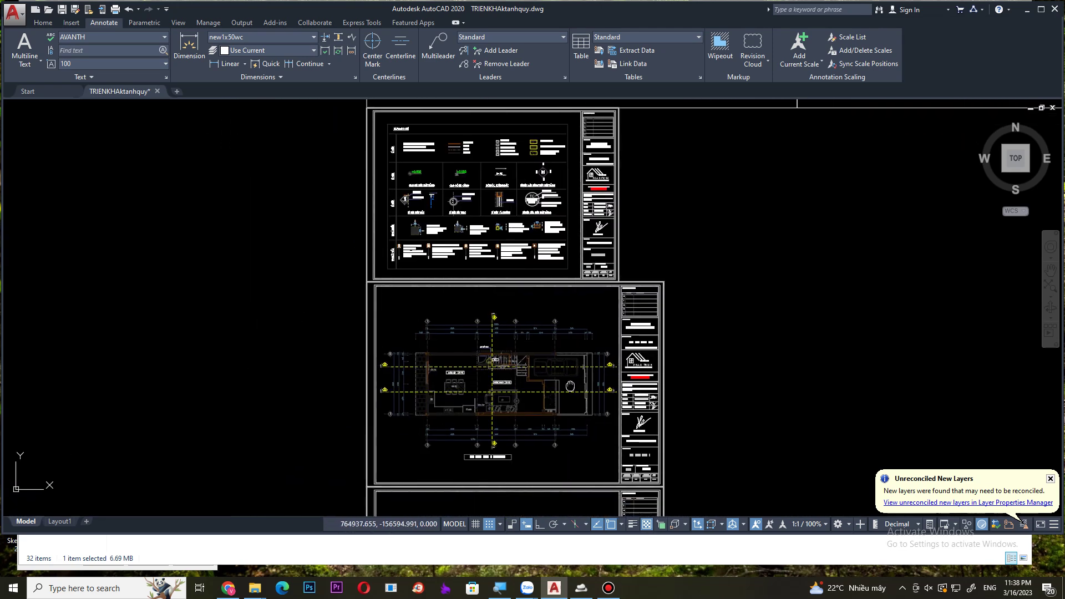
scroll(505, 347, up, 2)
scroll(495, 340, up, 2)
scroll(492, 338, down, 2)
scroll(492, 337, down, 2)
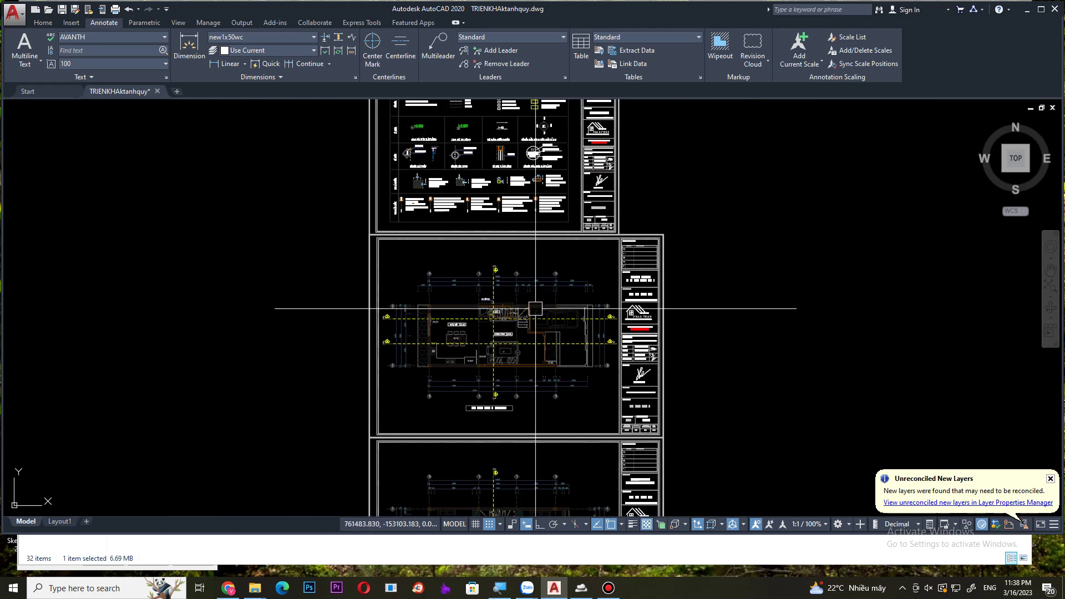
middle_drag(533, 304, 510, 332)
scroll(507, 311, up, 2)
scroll(524, 297, up, 2)
- Load bangdanhmuc-EXBLK.VLX from the 4. CAD HAY folder via APPLOAD
text(A)
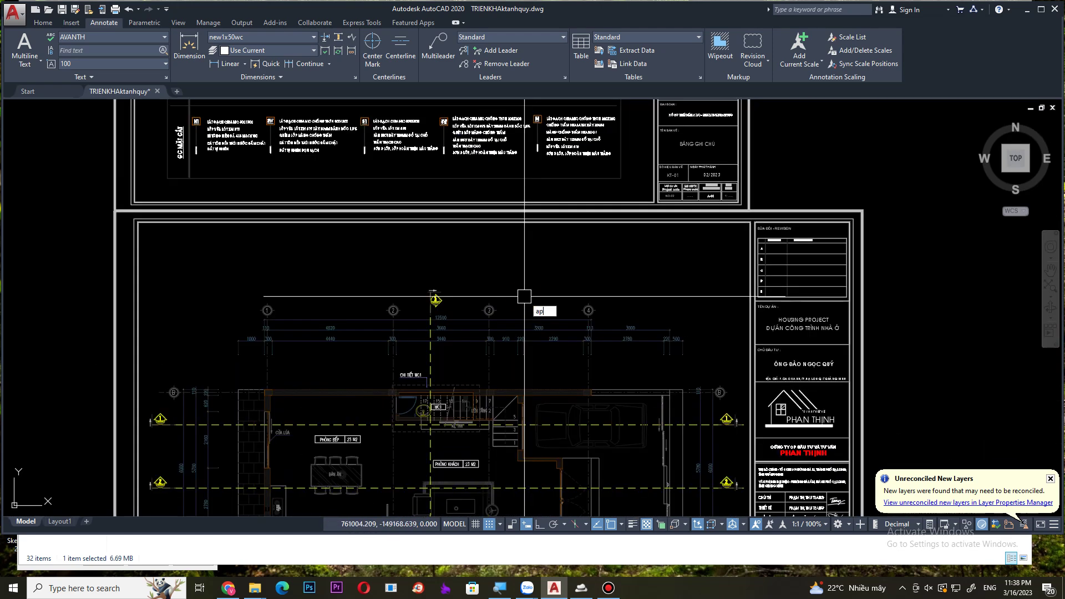
text(P)
key(Return)
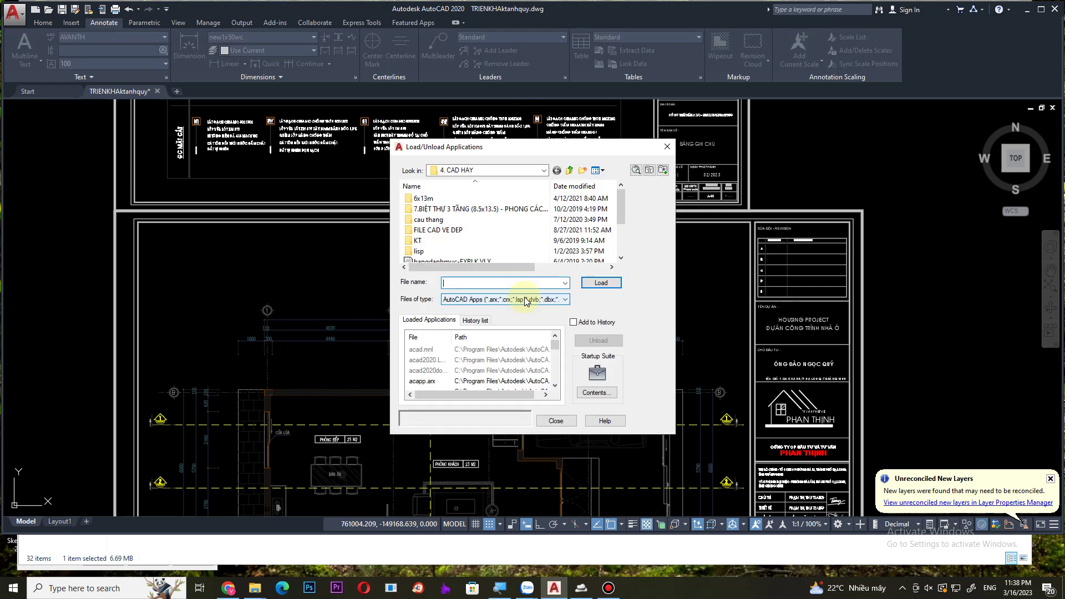
click(471, 230)
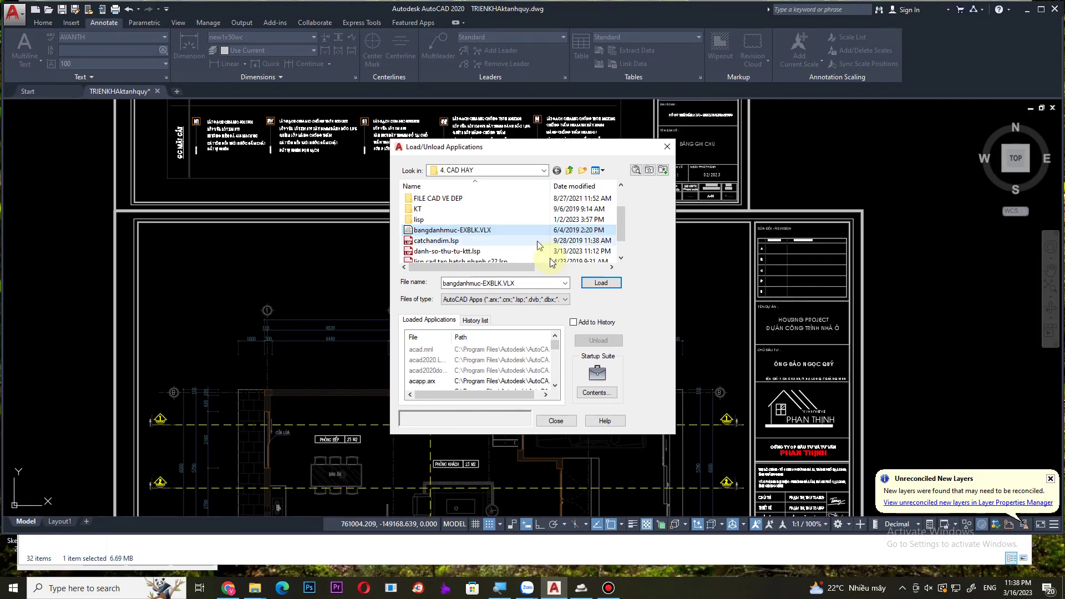
click(585, 283)
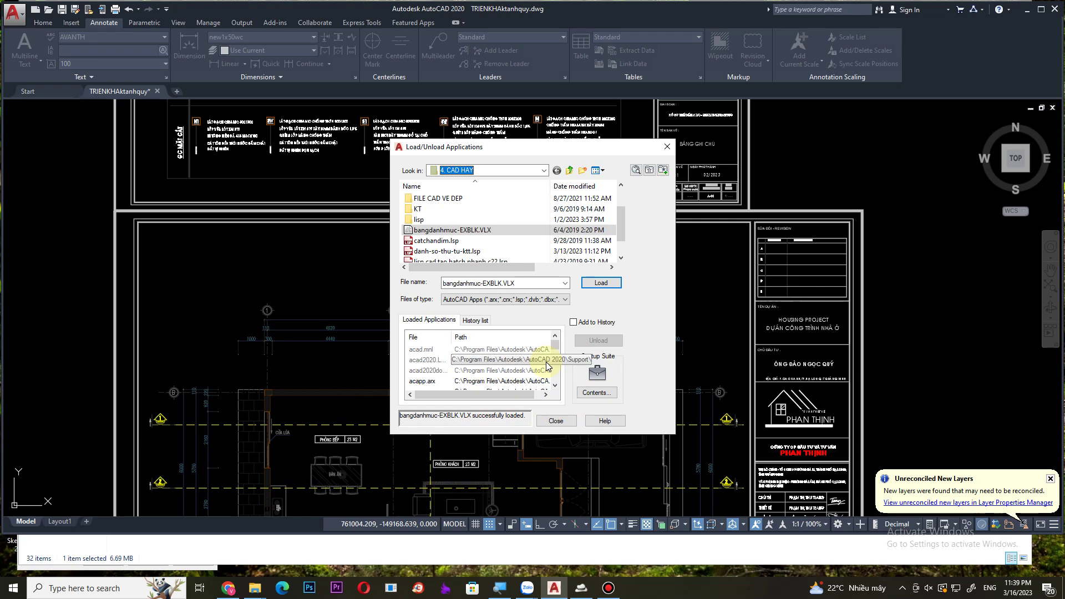
click(554, 420)
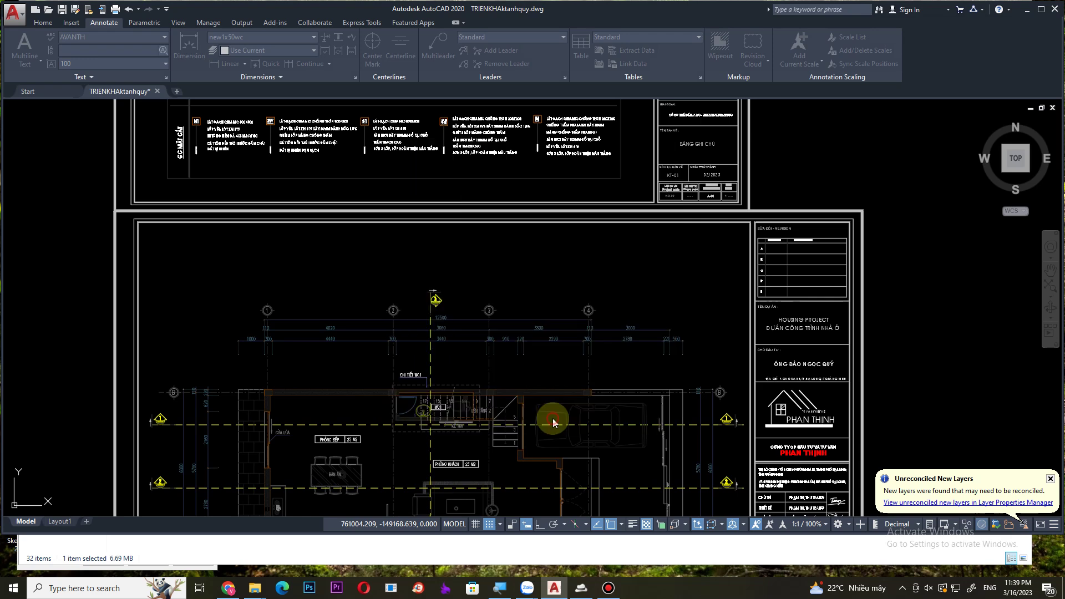
scroll(433, 290, down, 1)
scroll(499, 285, up, 3)
- Start EXBLK and choose KHUNG CHUAN SEICO as the block to extract
text(E)
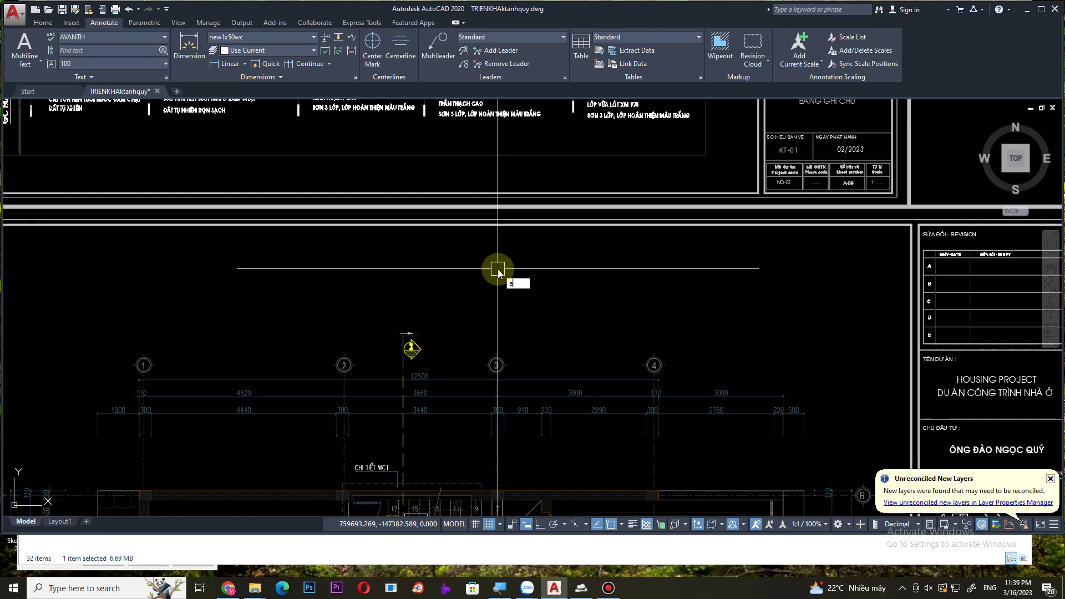
text(X)
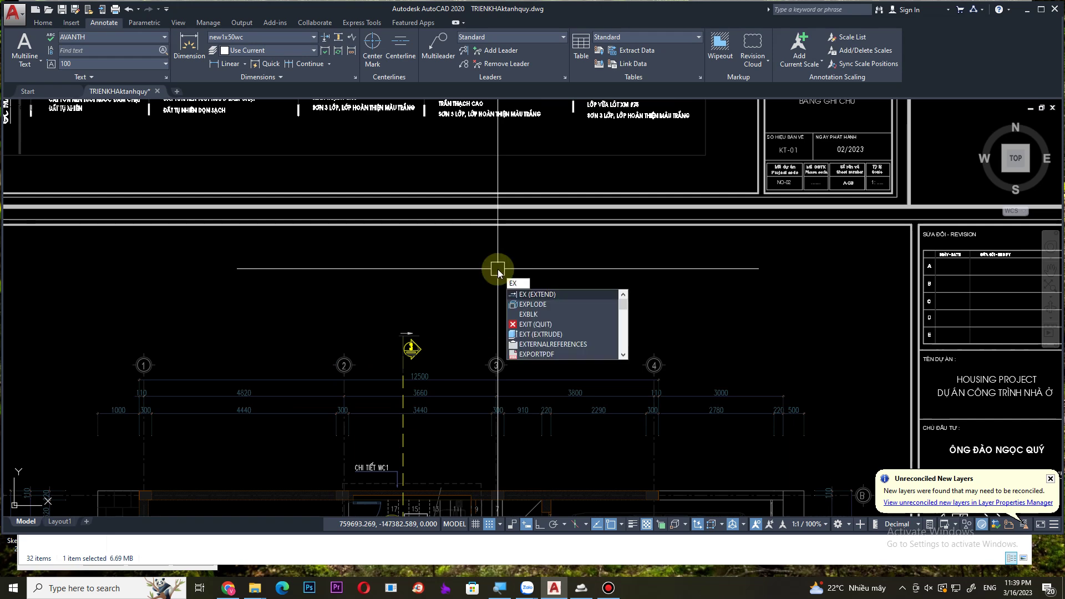
text(BLK)
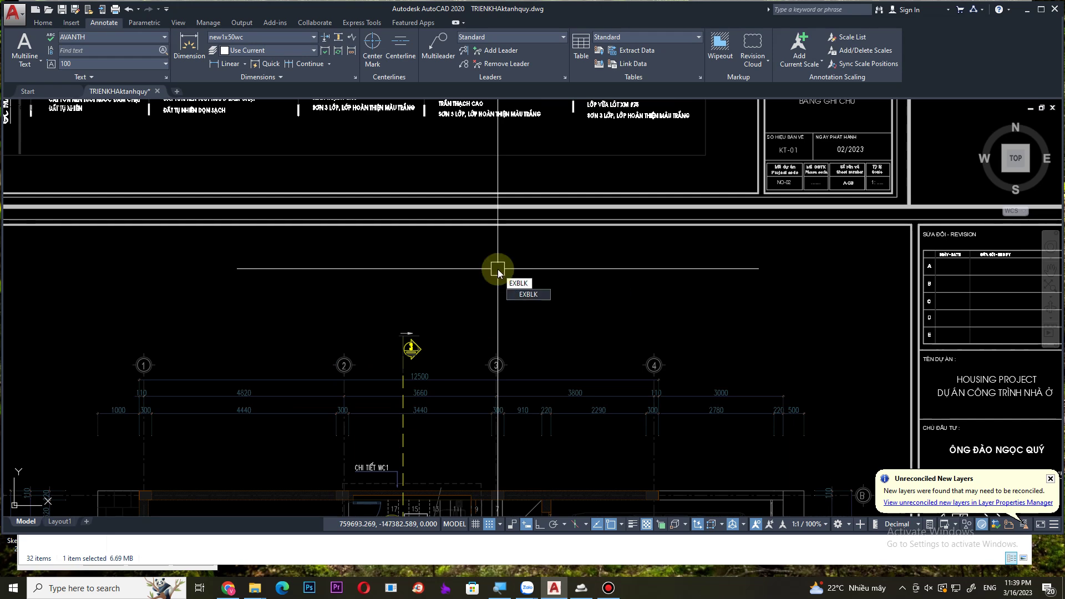
key(Return)
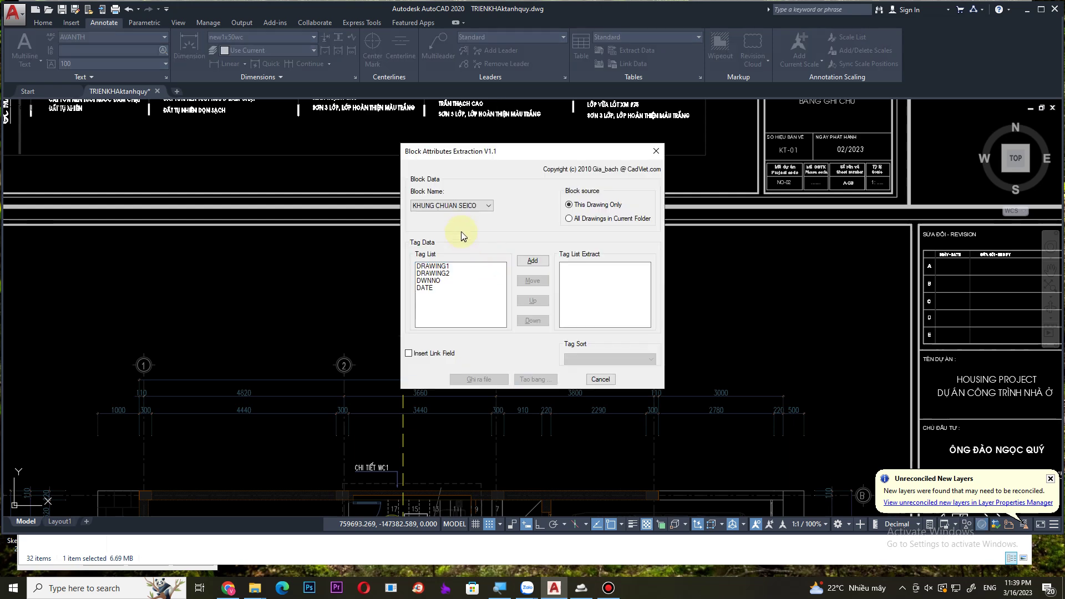
click(467, 211)
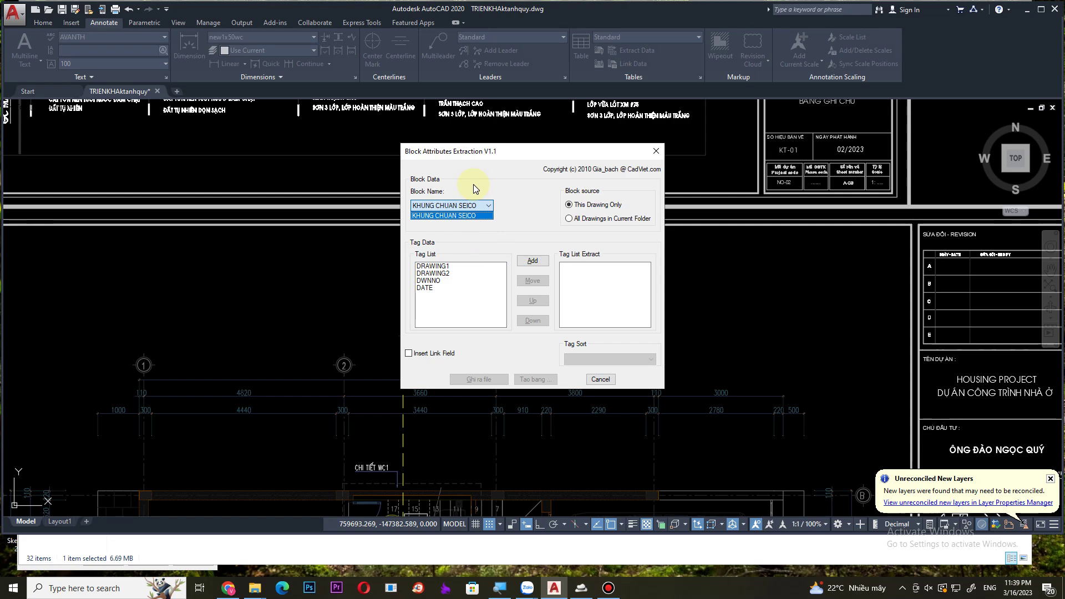
click(516, 214)
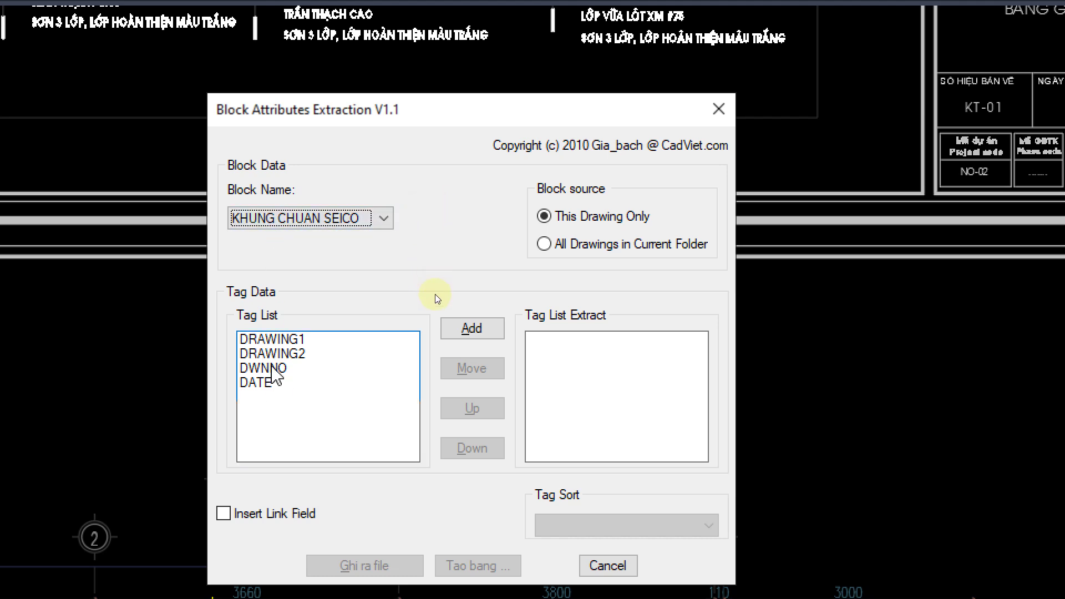
- Select the tags DRAWING1 through DWNNO, then cancel the dialog with Esc
click(277, 341)
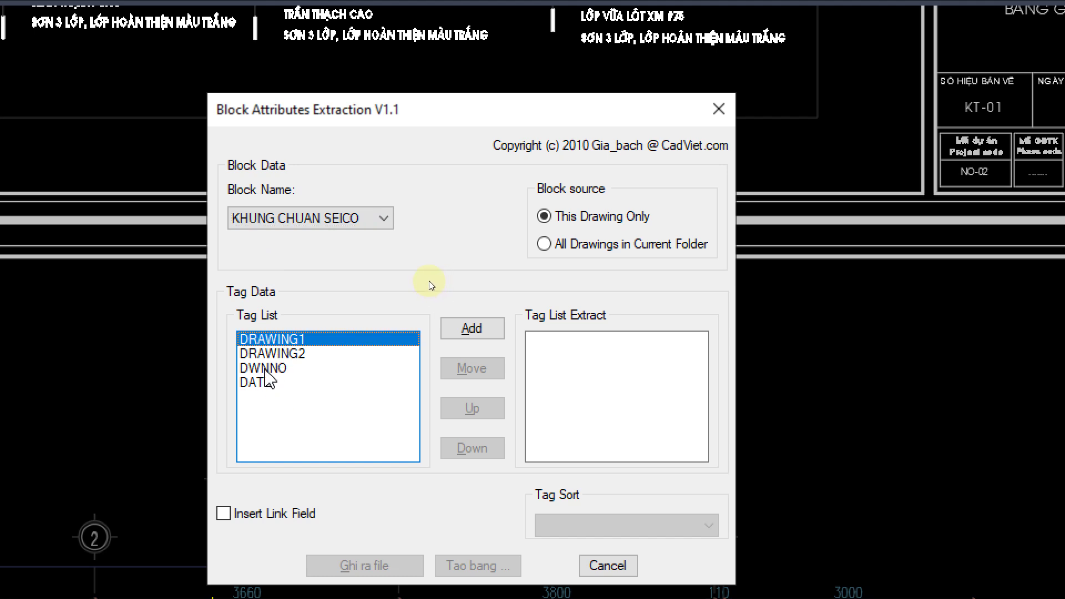
shift+click(265, 368)
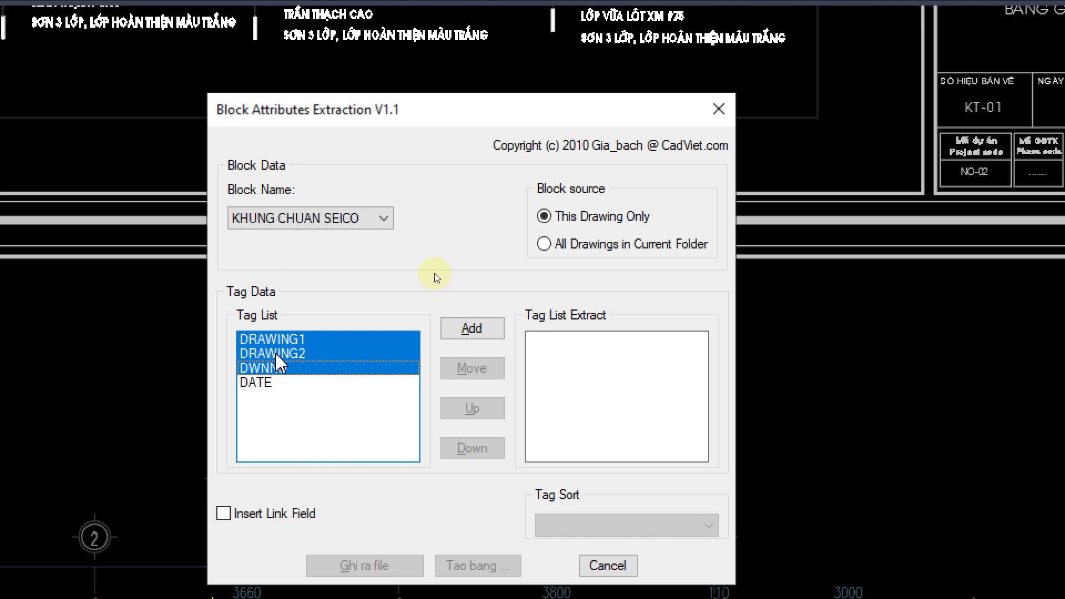
click(274, 354)
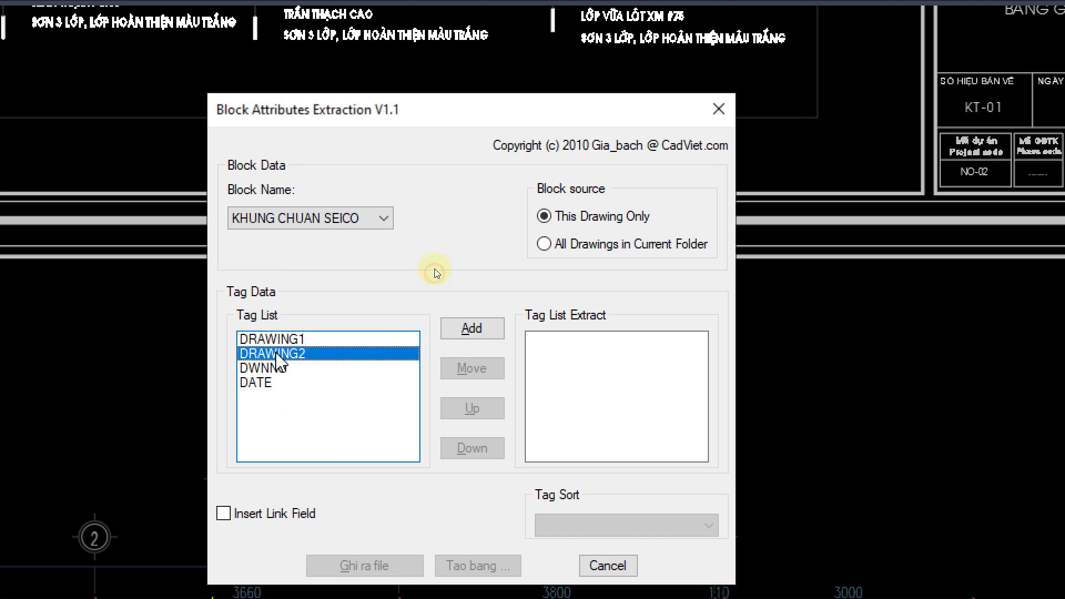
click(282, 339)
shift+click(282, 368)
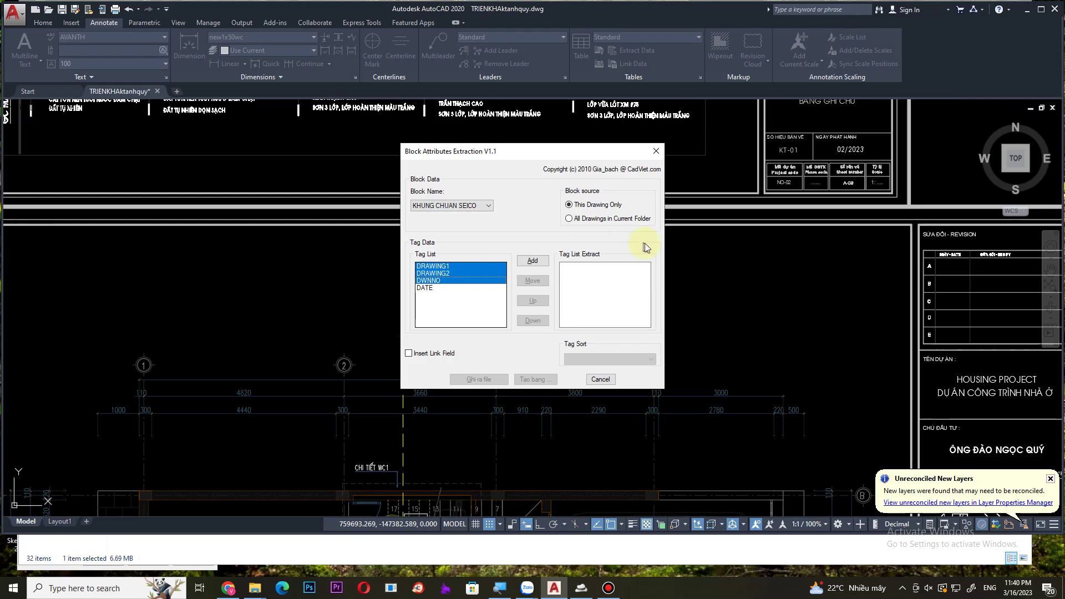
key(Escape)
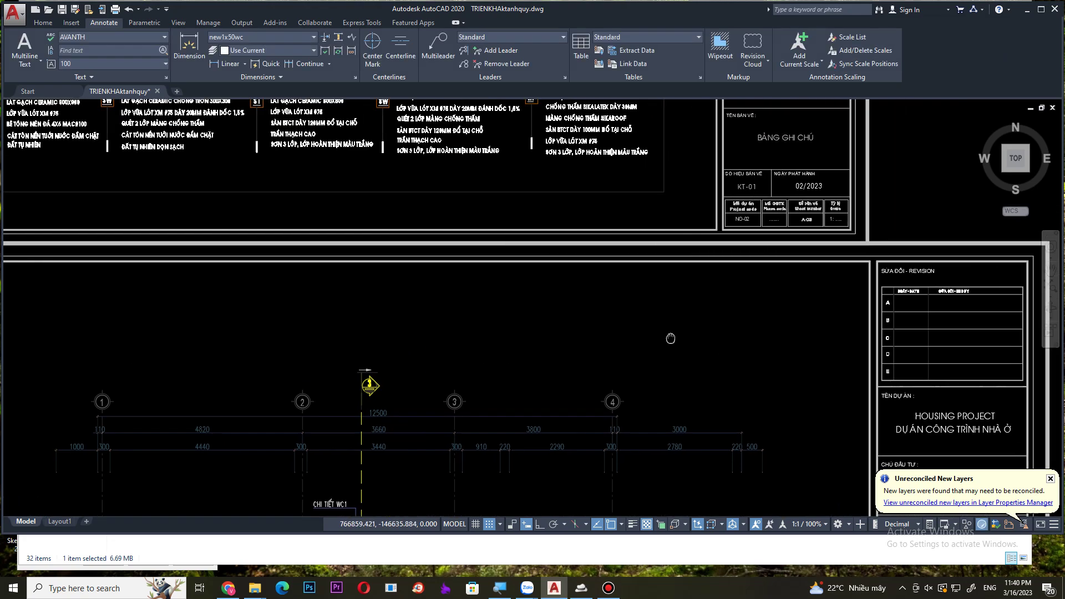
scroll(641, 239, down, 3)
scroll(611, 331, up, 5)
scroll(610, 331, up, 2)
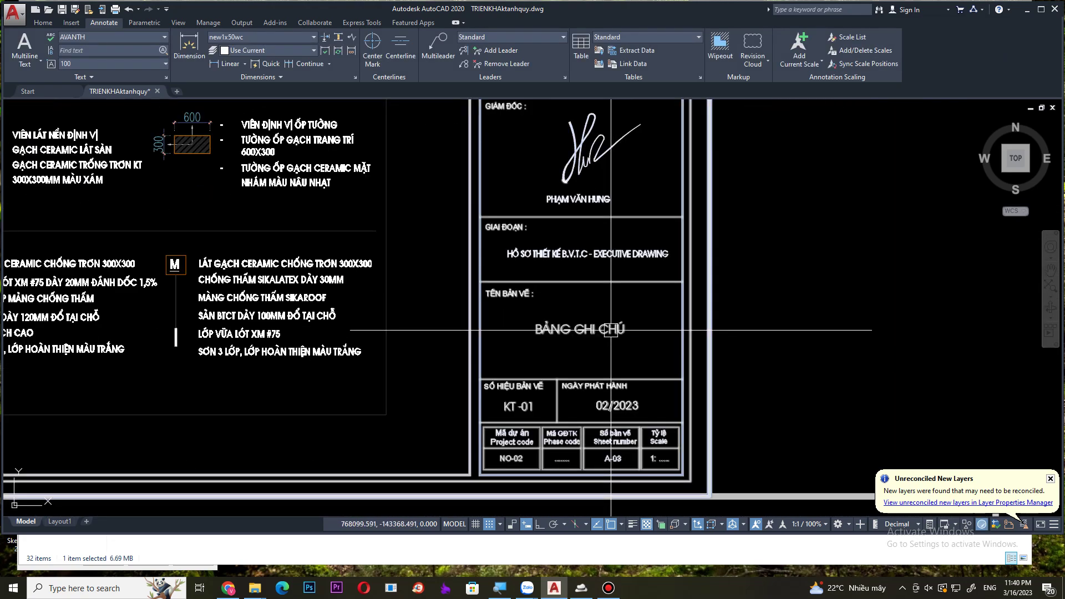
double_click(610, 331)
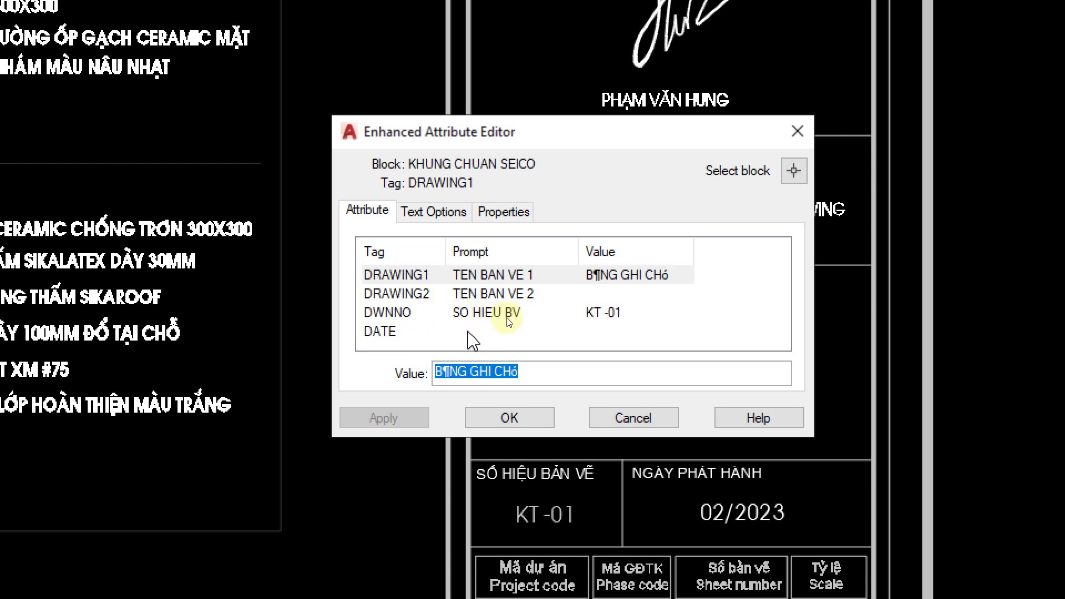
click(656, 419)
scroll(482, 261, down, 2)
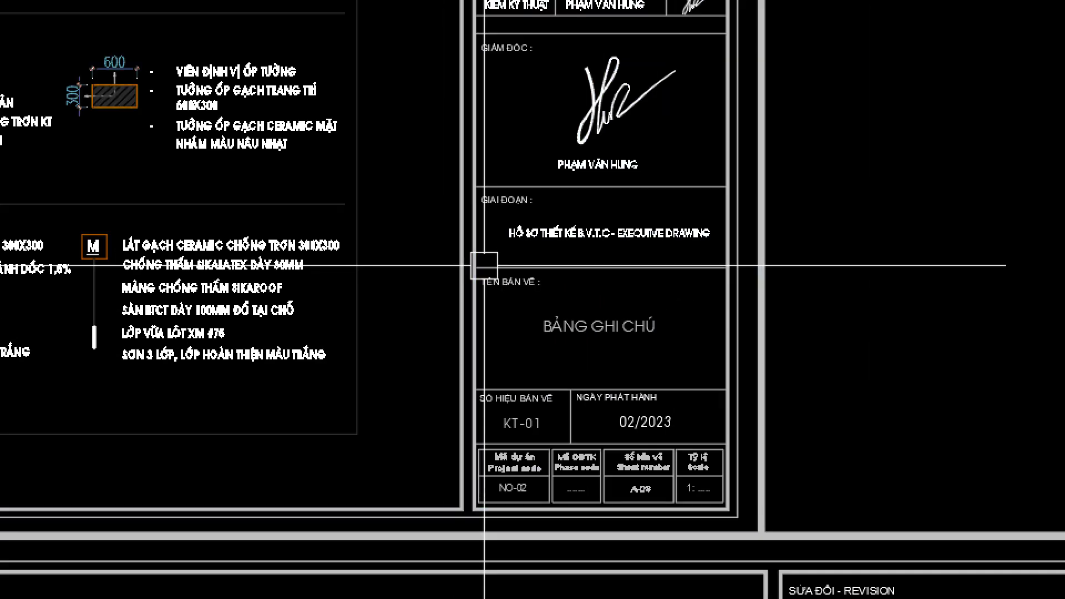
scroll(484, 271, down, 1)
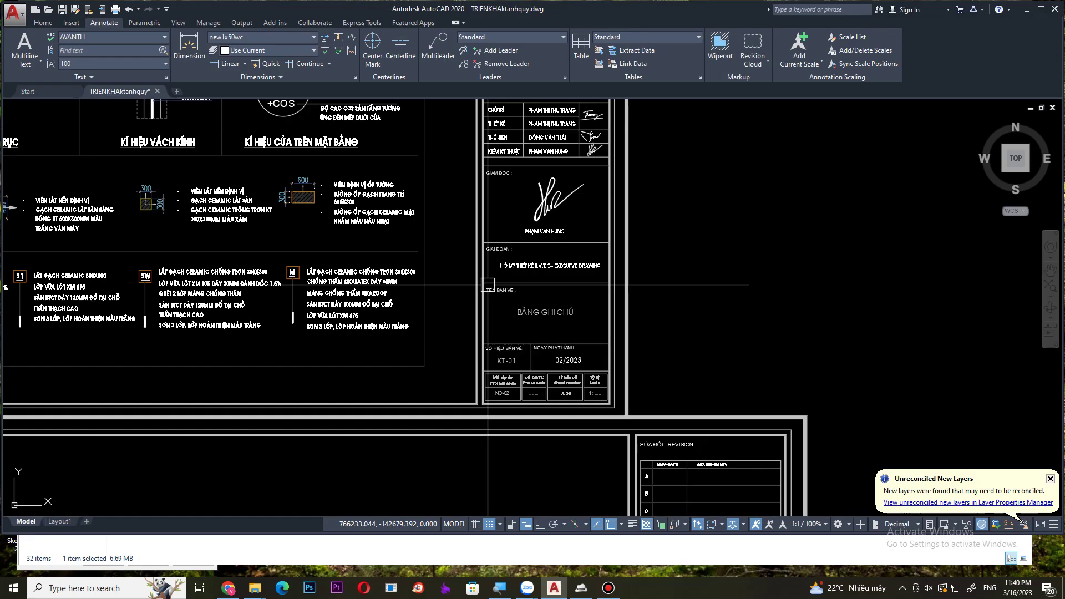
text(ex)
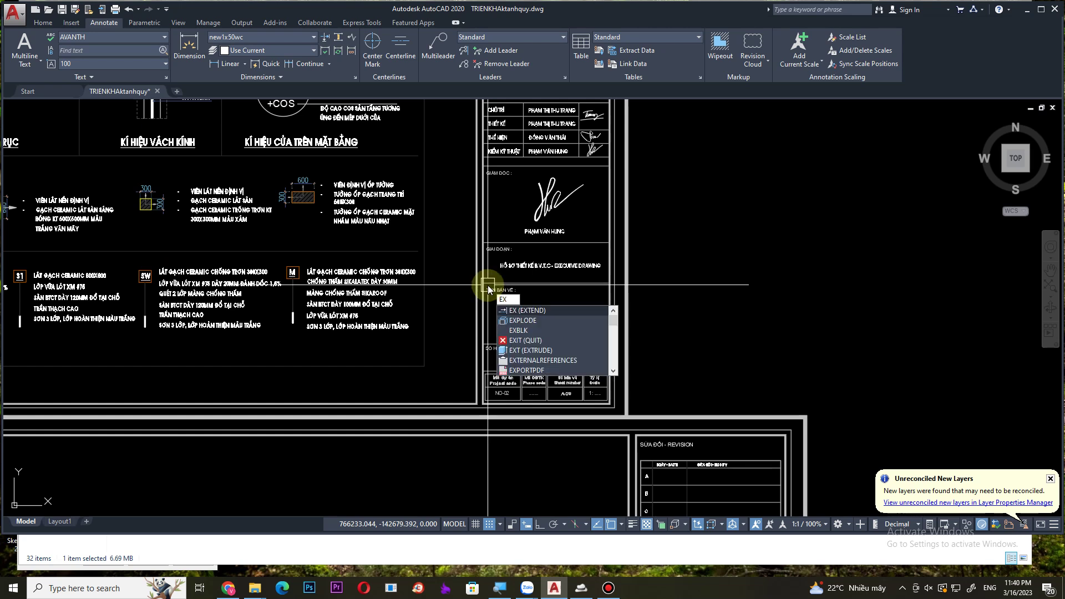
text(TB)
- Add DRAWING1, DRAWING2 and DWNNO to the extract list, sorted by DWNNO
key(Return)
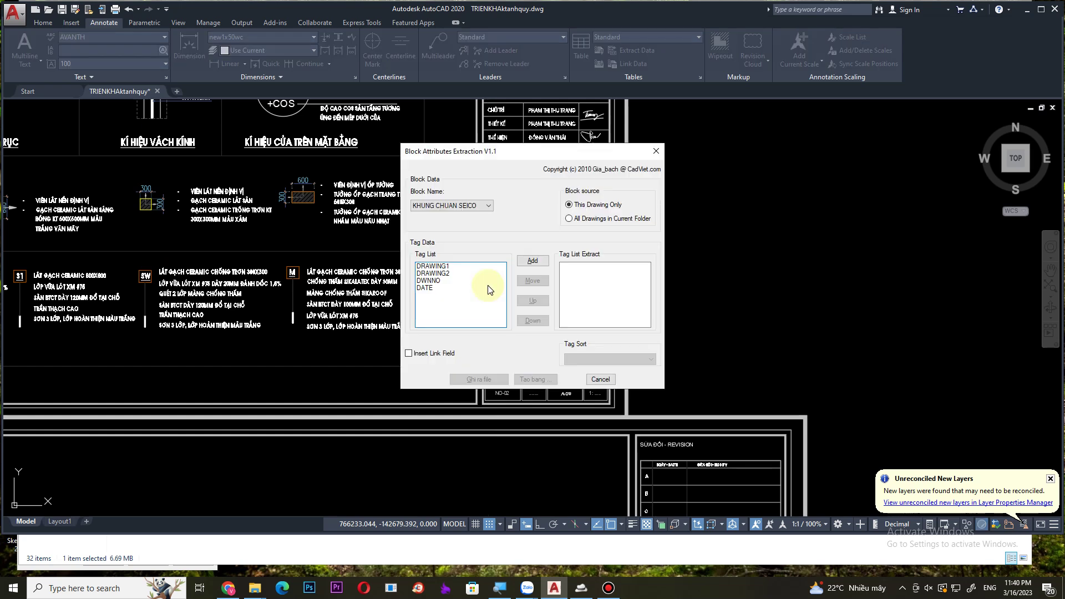
drag(439, 266, 438, 281)
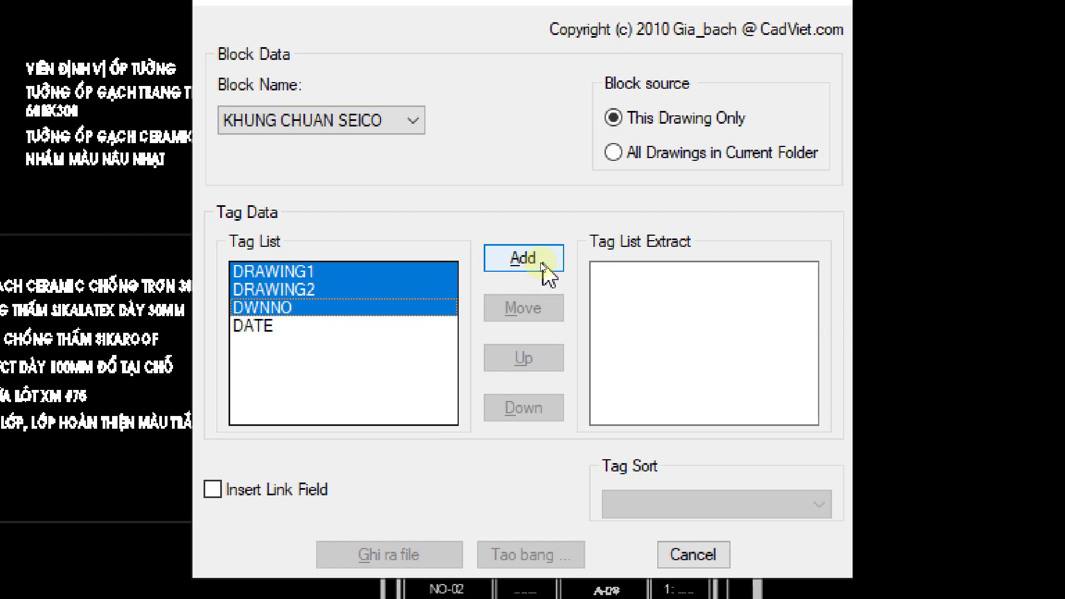
click(535, 261)
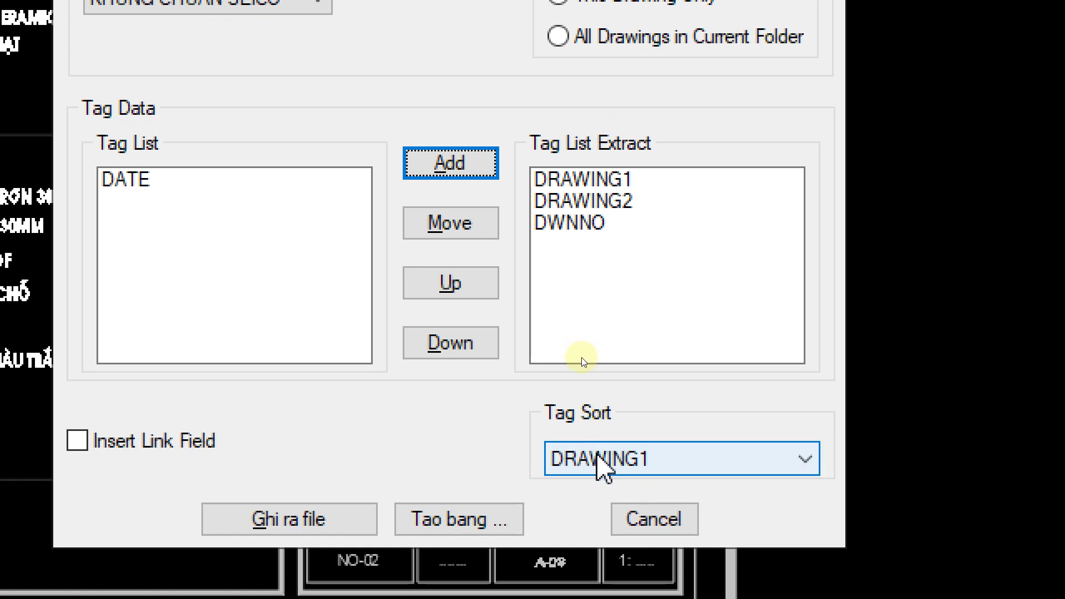
click(598, 457)
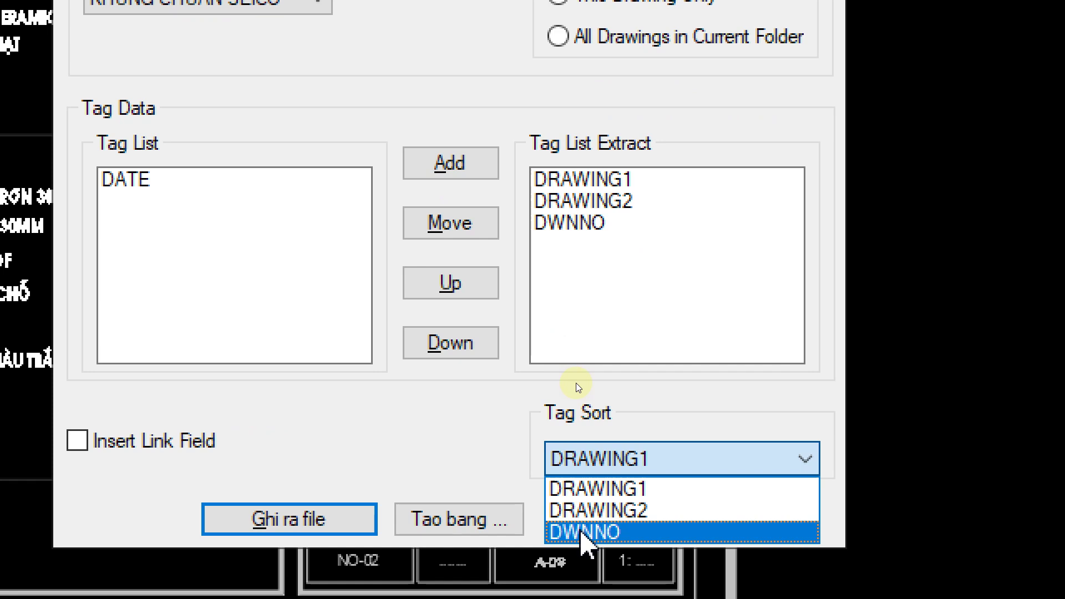
click(580, 531)
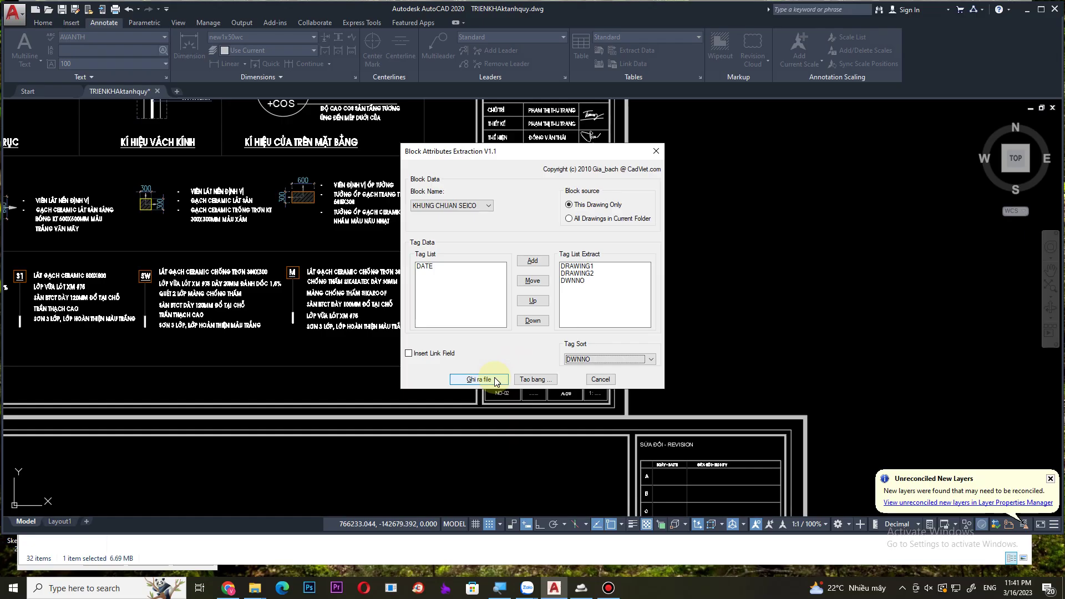
- Write the attributes to TRIENKHAtanhquy.xls, confirm, and close the workbook
click(477, 383)
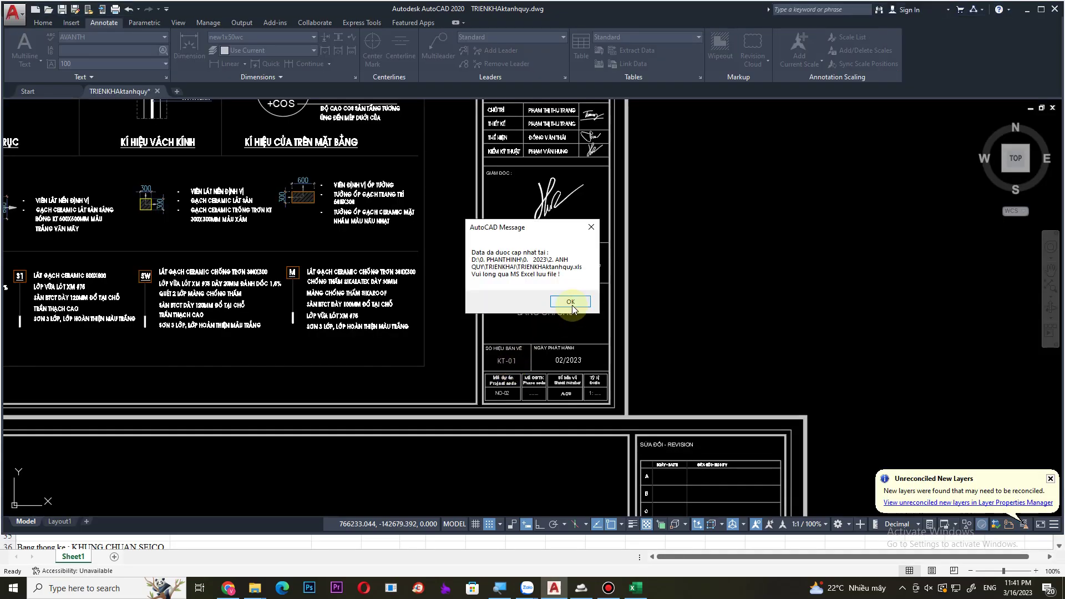
click(571, 302)
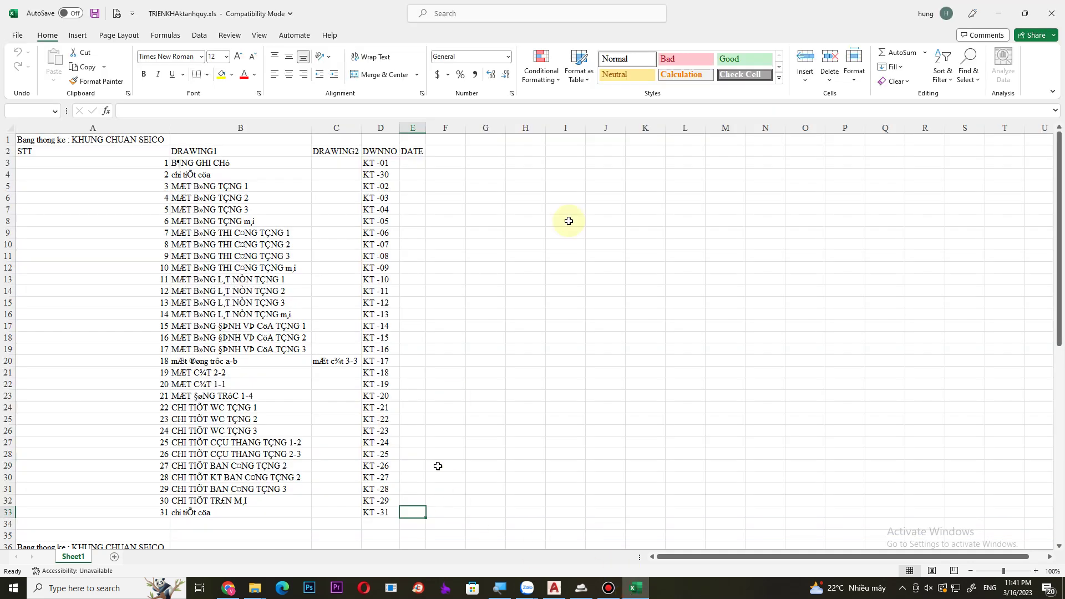
click(1051, 12)
- Rerun the extraction with xa and add DRAWING1, DRAWING2 and DWNNO tags
click(533, 309)
text(E)
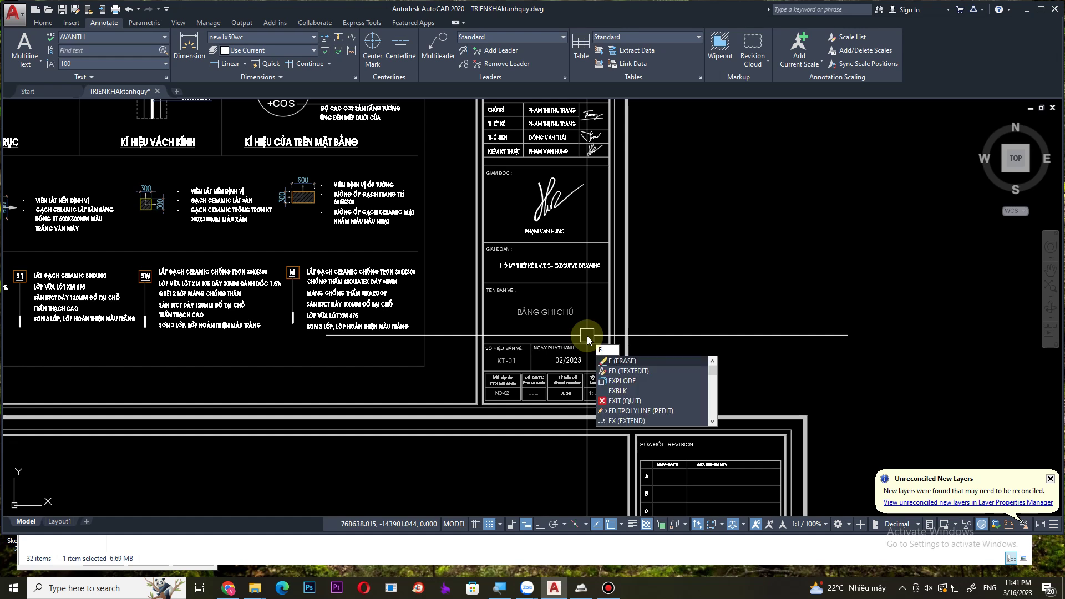
text(xa)
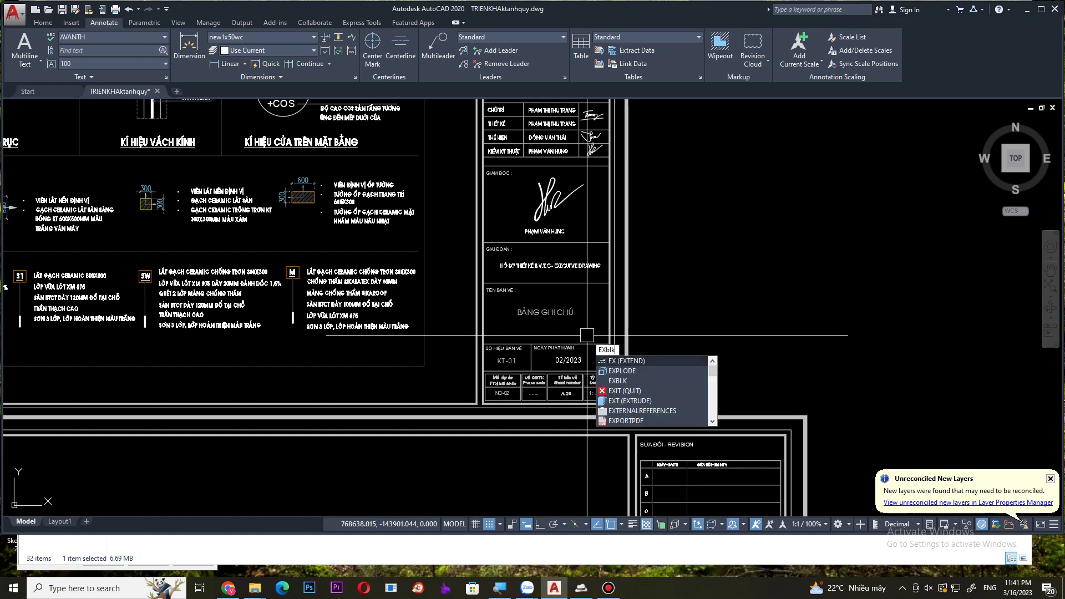
key(Return)
click(437, 267)
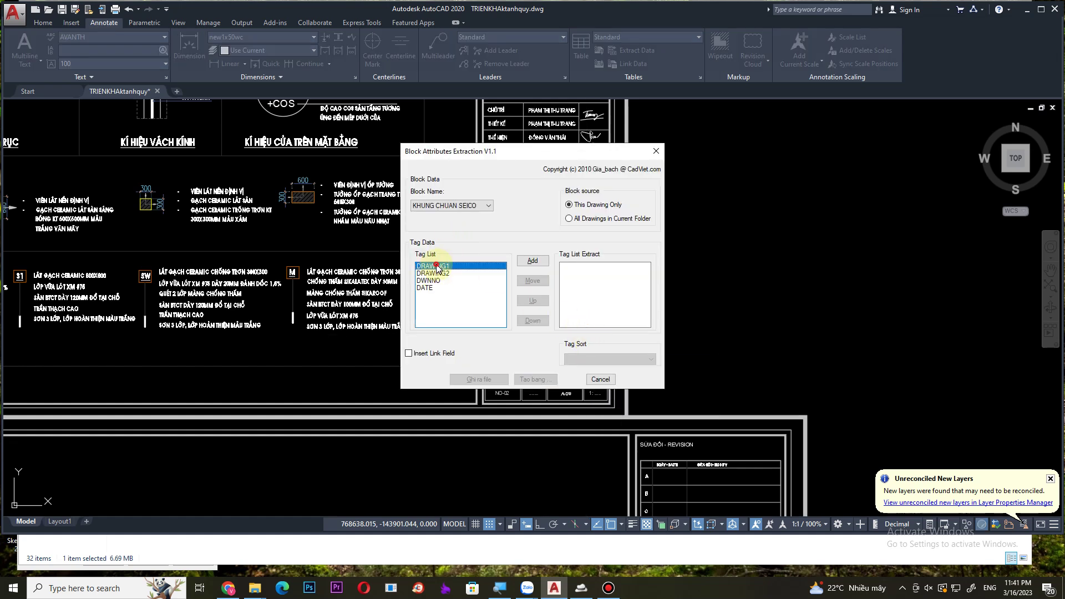
shift+click(436, 282)
click(532, 260)
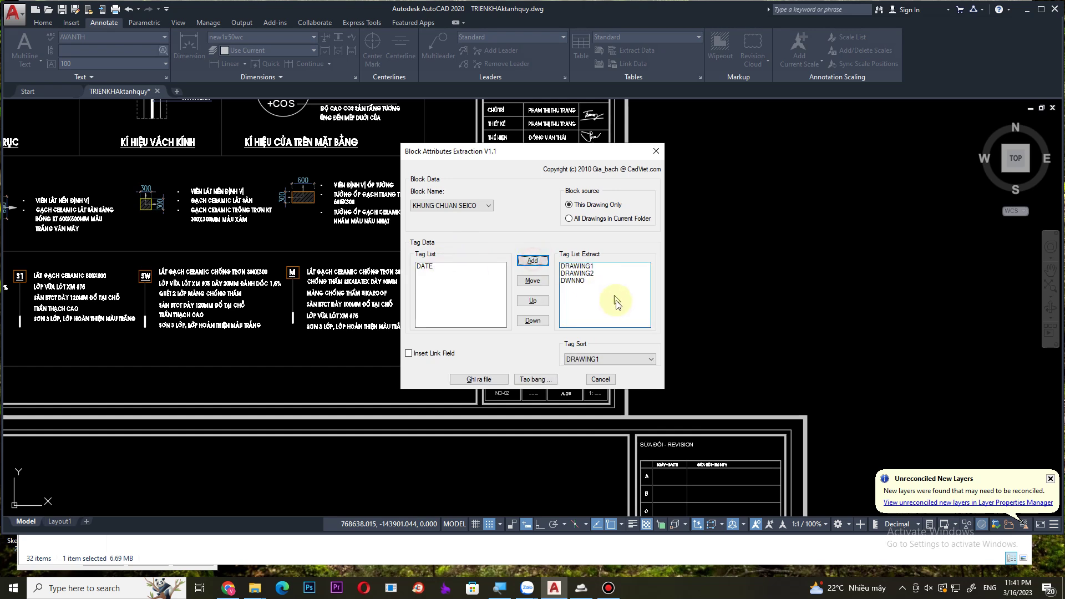
- Sort by DWNNO and write the attributes out to the Excel workbook
click(593, 360)
click(579, 383)
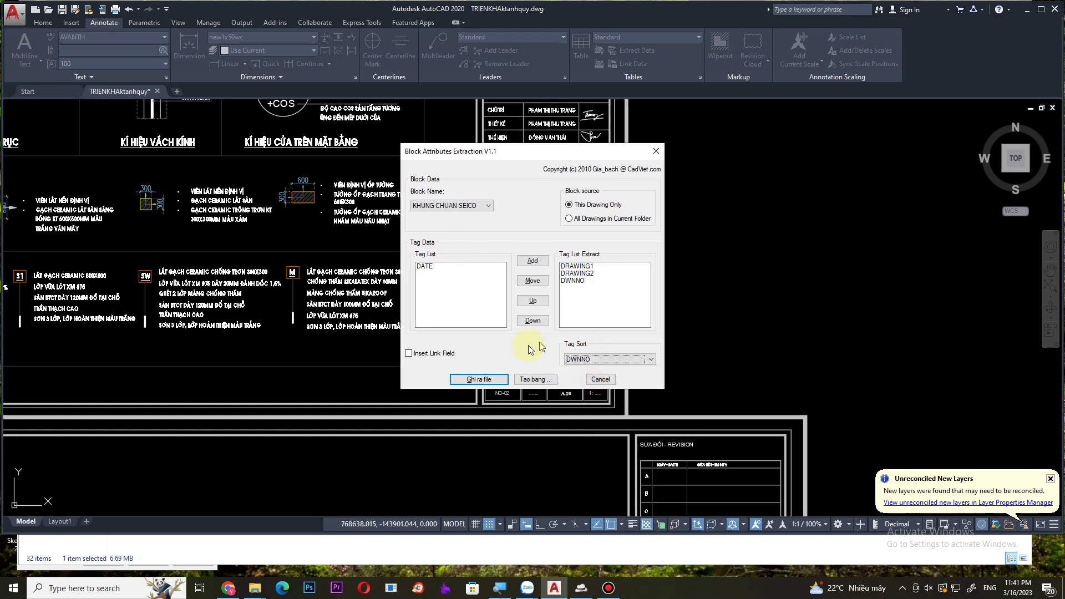
click(492, 379)
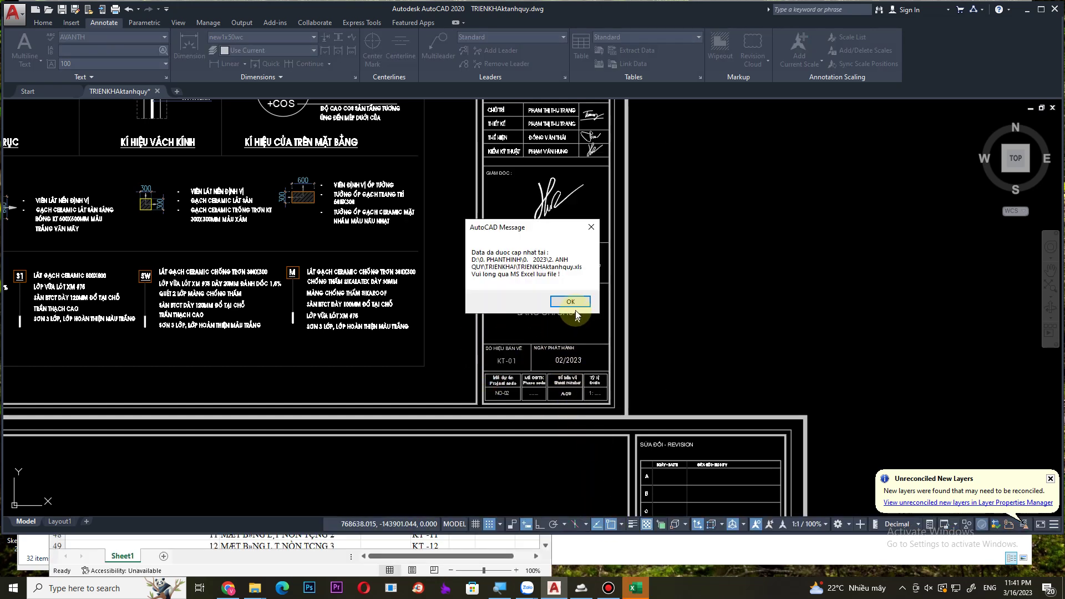
click(570, 301)
- Maximize the exported Excel table and narrow column A to width 10.38
click(635, 587)
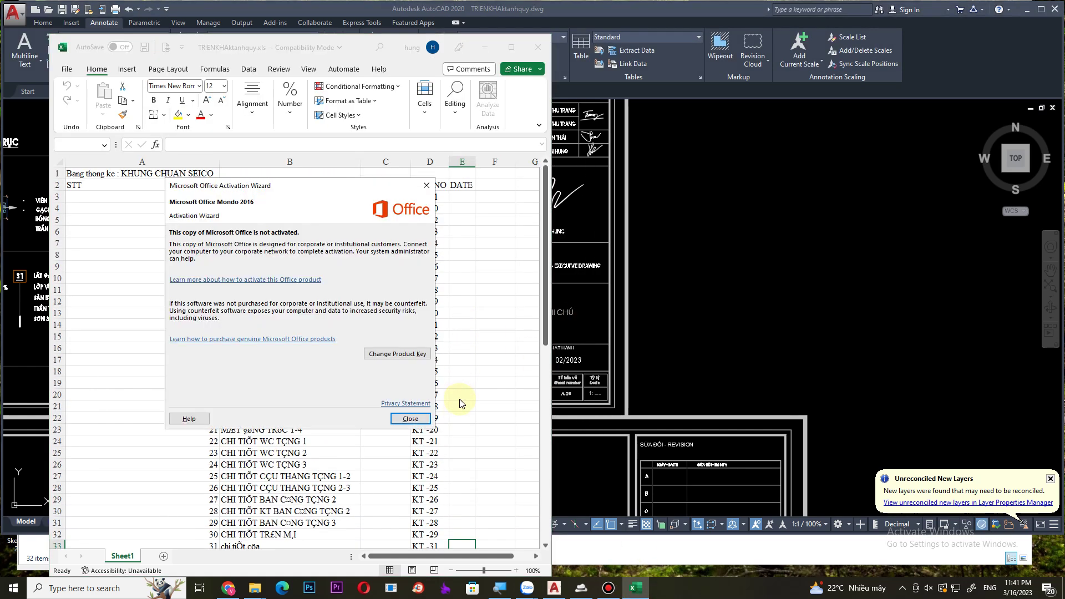
click(425, 419)
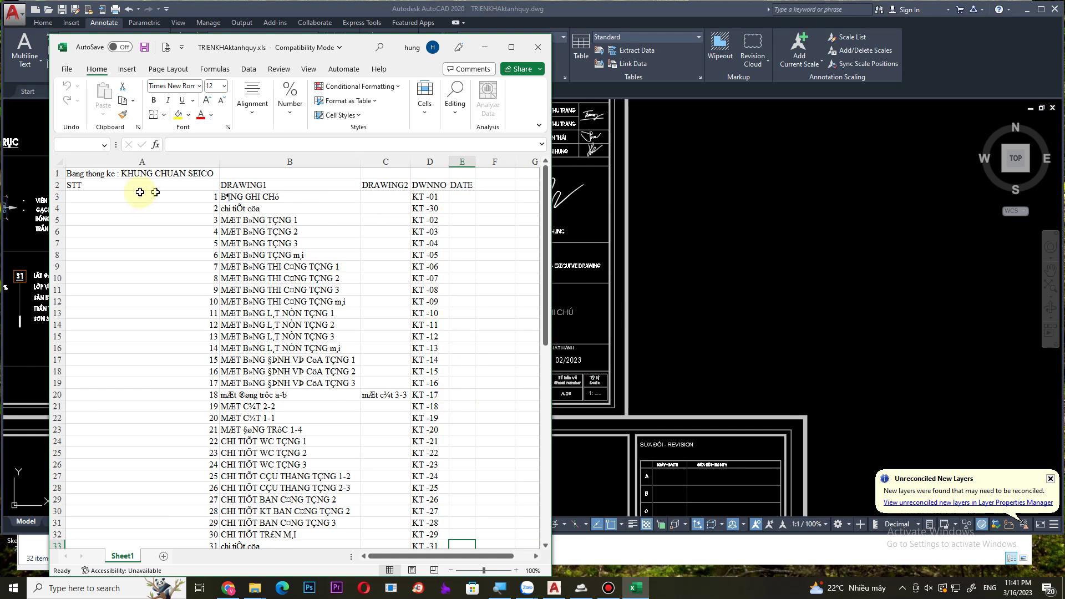
click(511, 47)
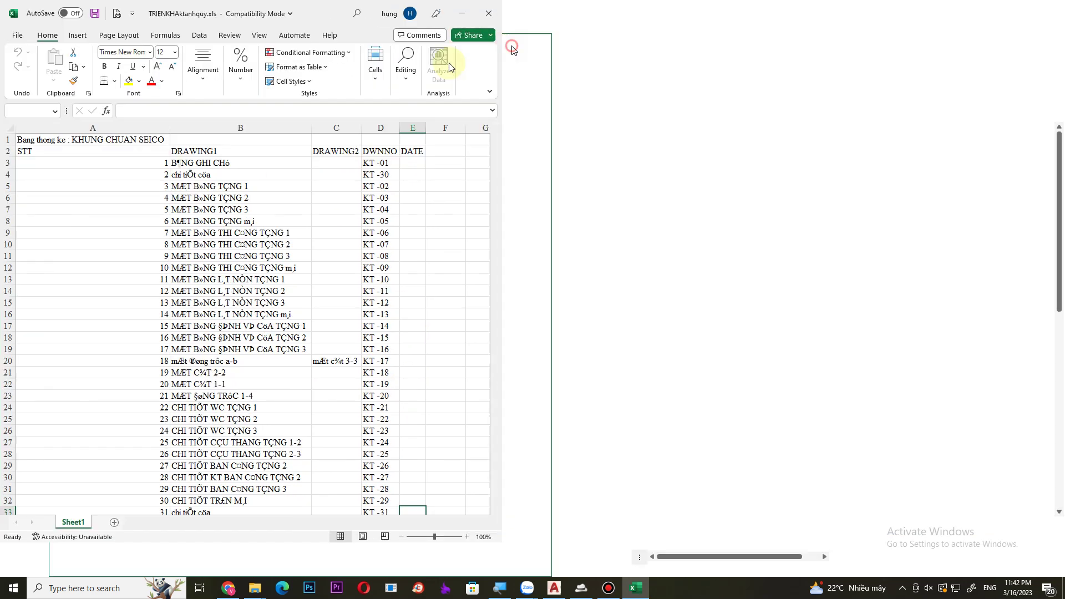
drag(170, 127, 66, 135)
- Apply the .VnTimeH font to the table A1:D33
click(33, 140)
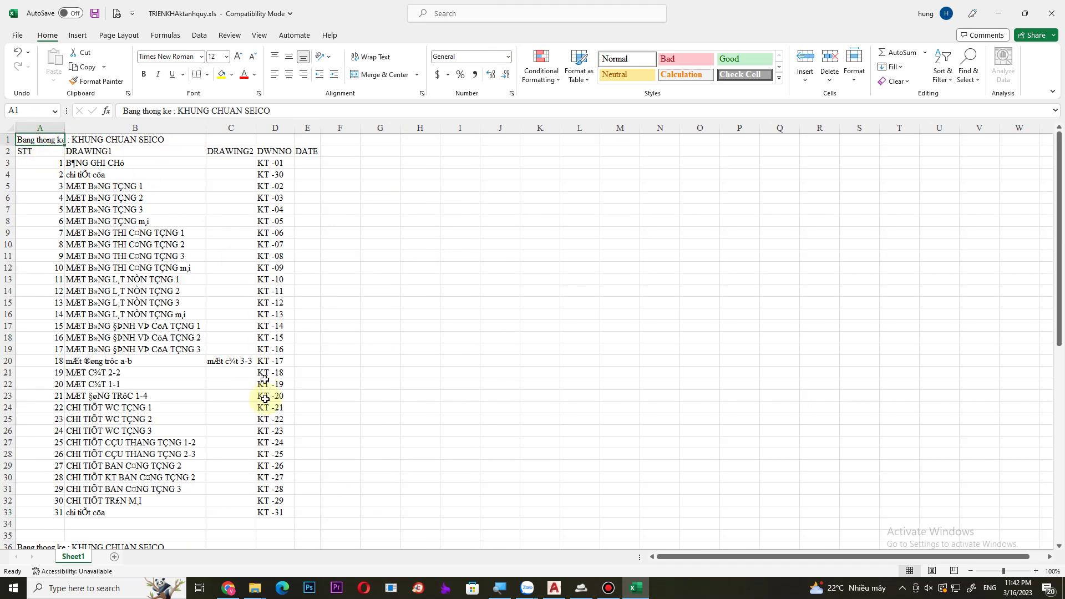
shift+click(277, 512)
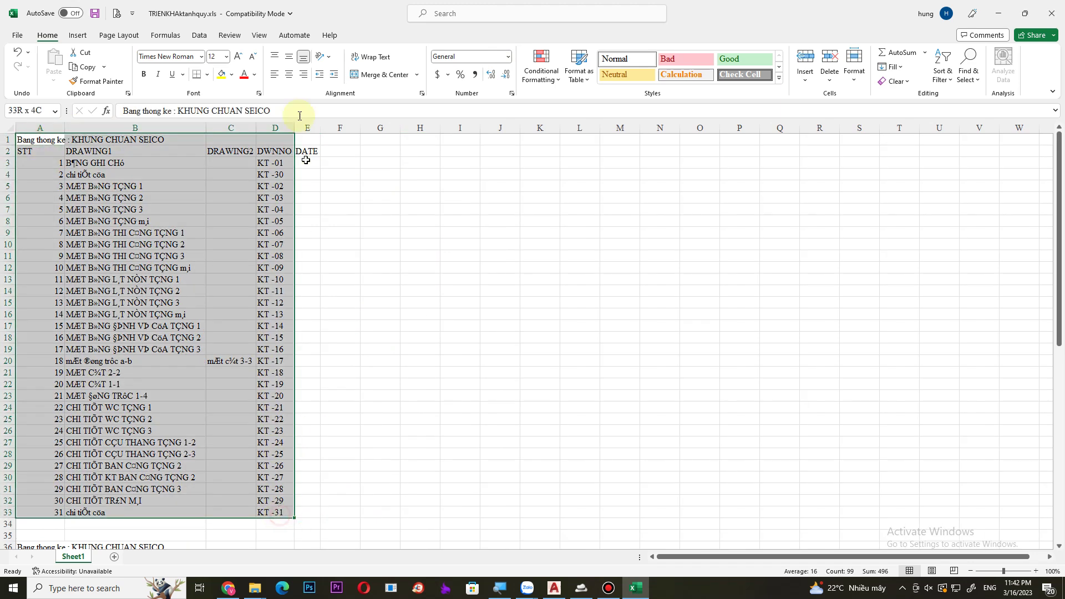
click(187, 56)
text(VnTimeH)
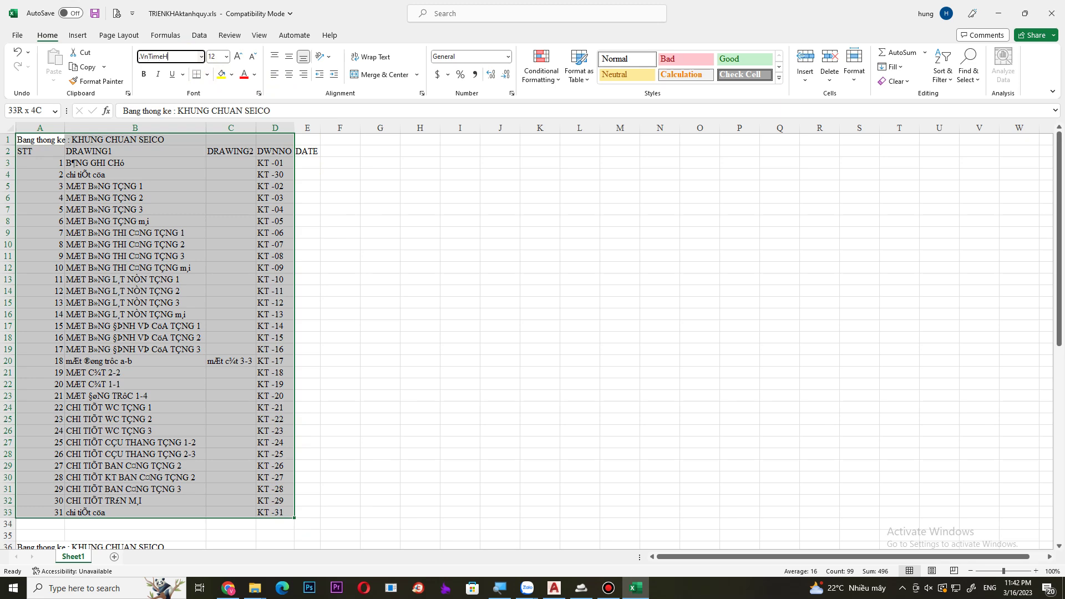
key(Return)
- Apply All Borders to the table from row 2 down to row 33
click(116, 189)
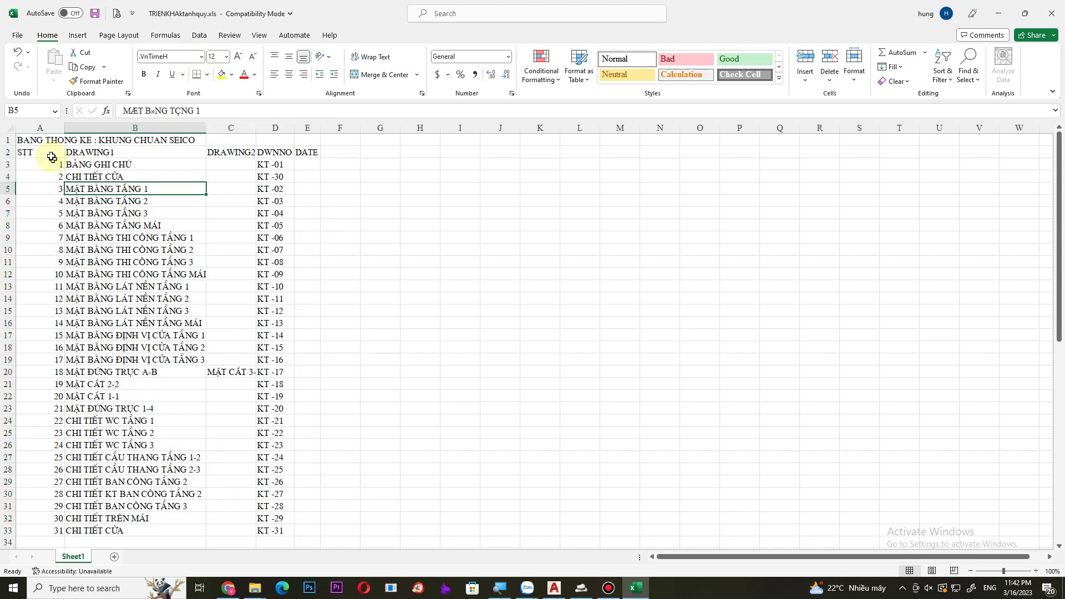
drag(48, 157, 300, 531)
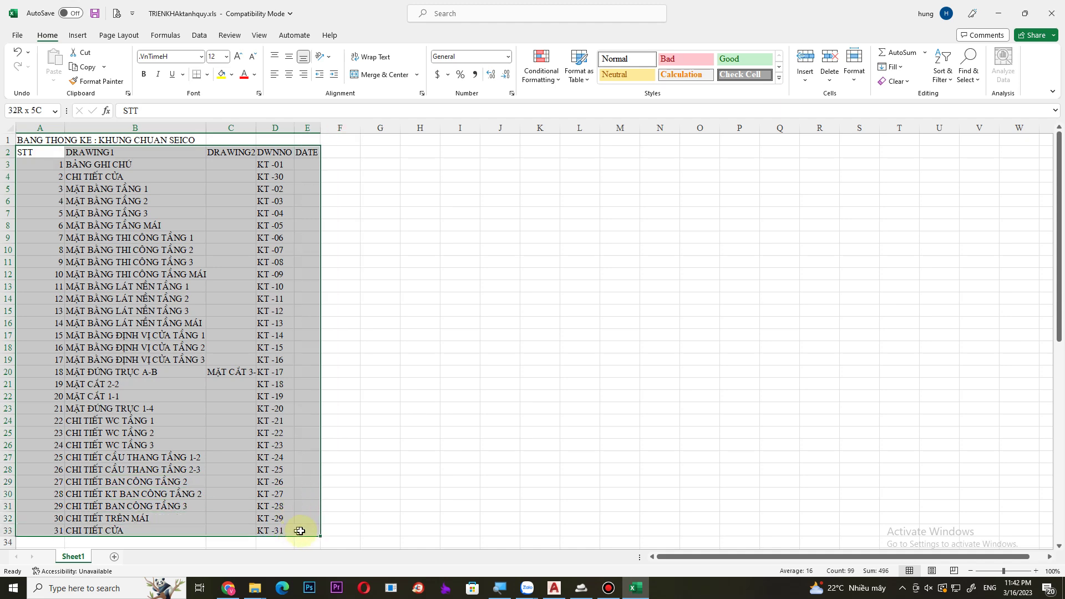
click(207, 74)
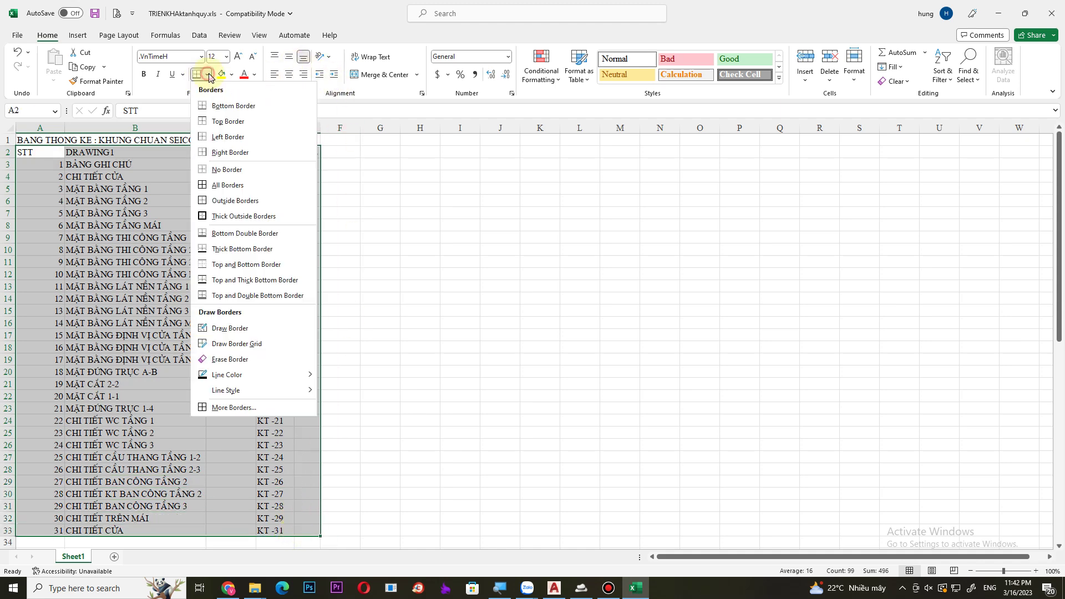
click(232, 190)
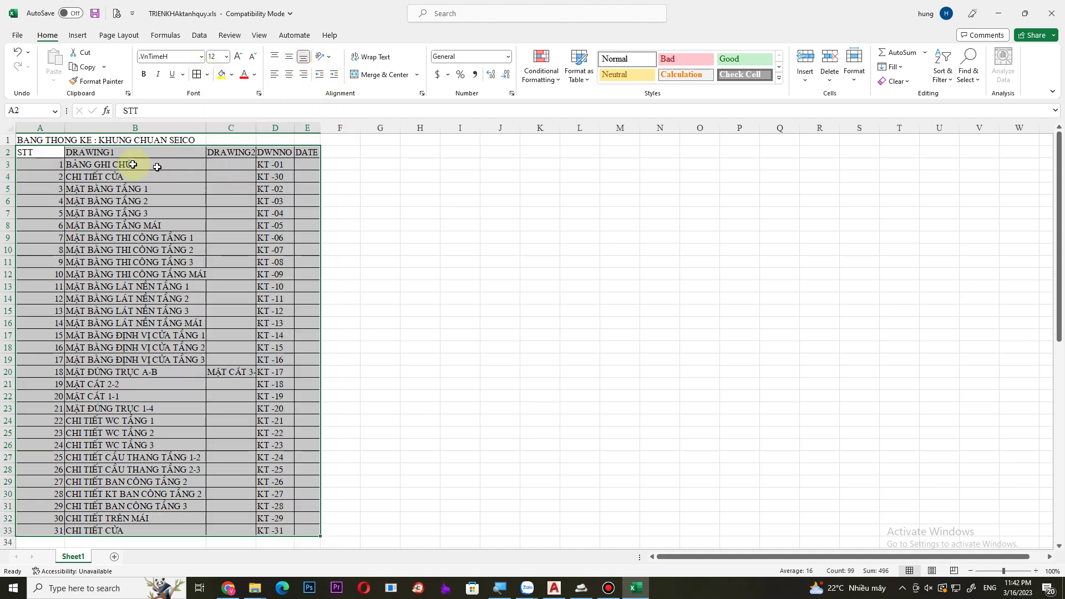
- Rename the column headers to TÊN BẢN VẼ and KÝ HIỆU
click(93, 149)
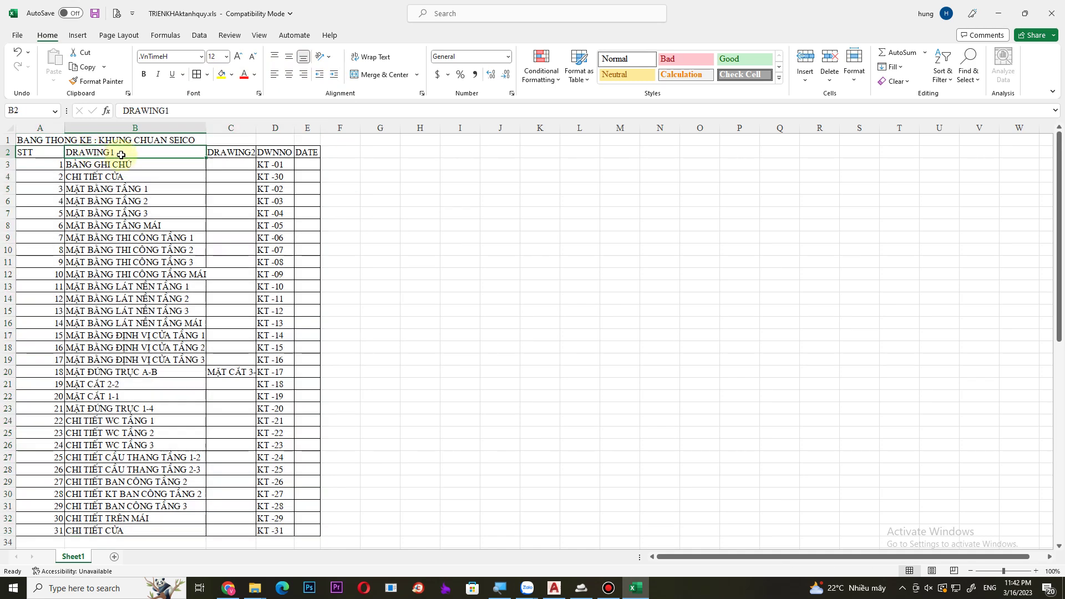
text(TÊN BẢN VE)
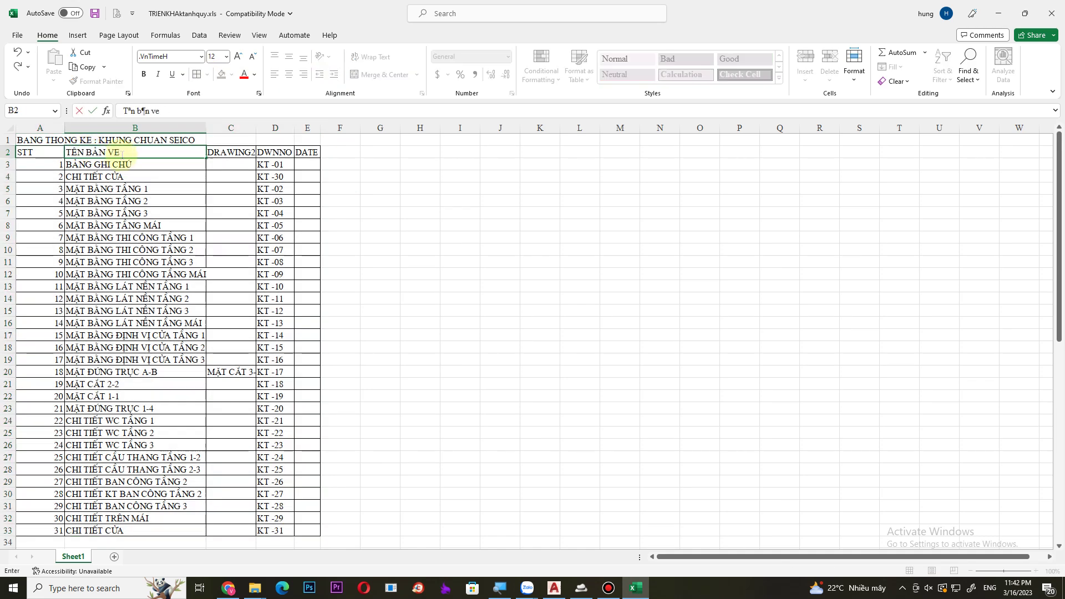
key(Tab)
key(Tab)
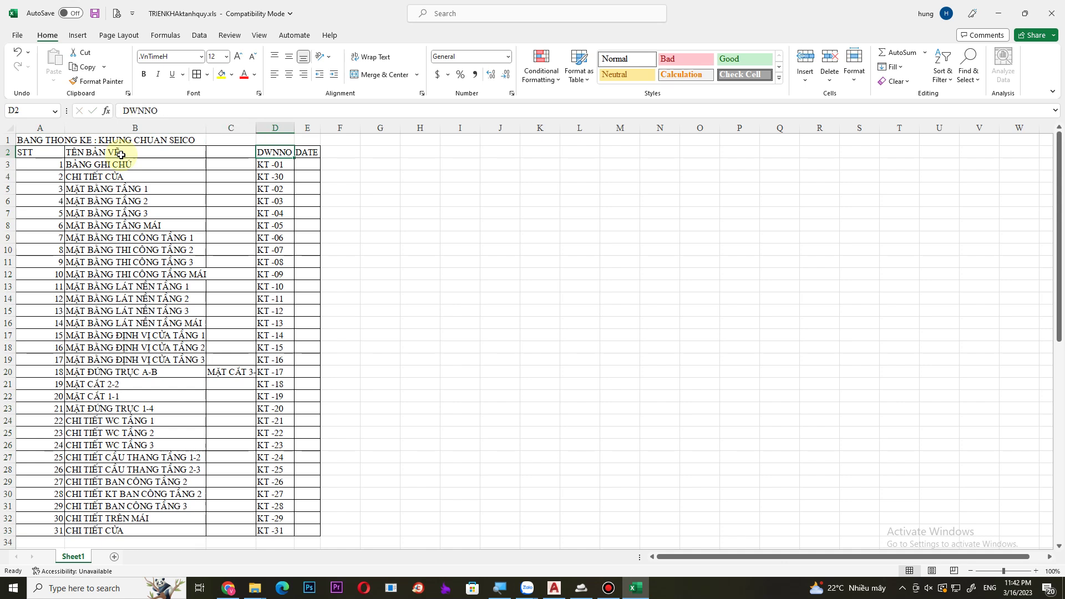
text(KỸ HIỆU)
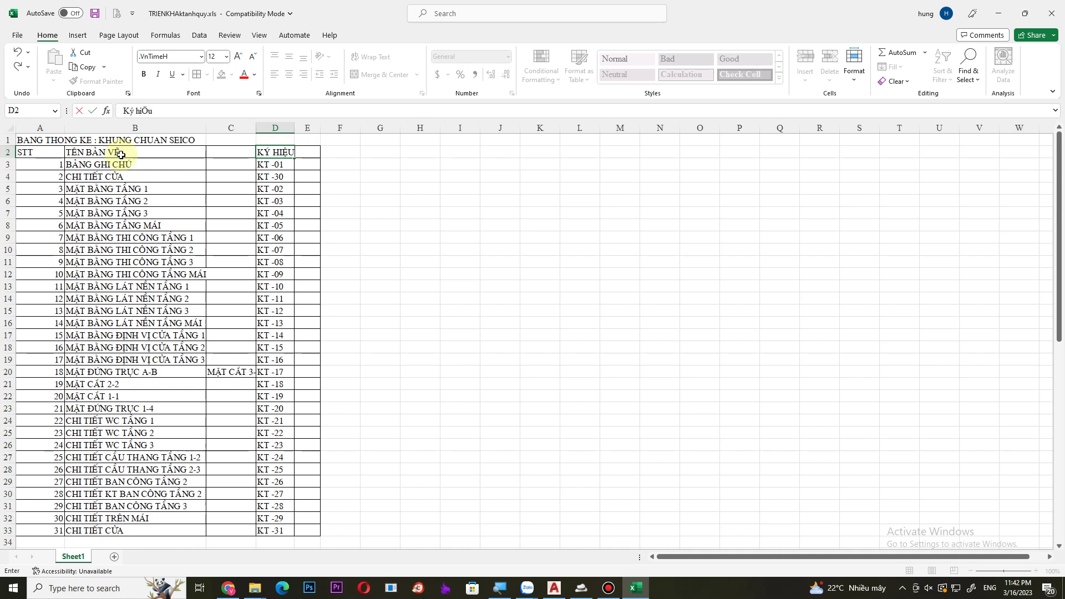
key(Tab)
text(DATE)
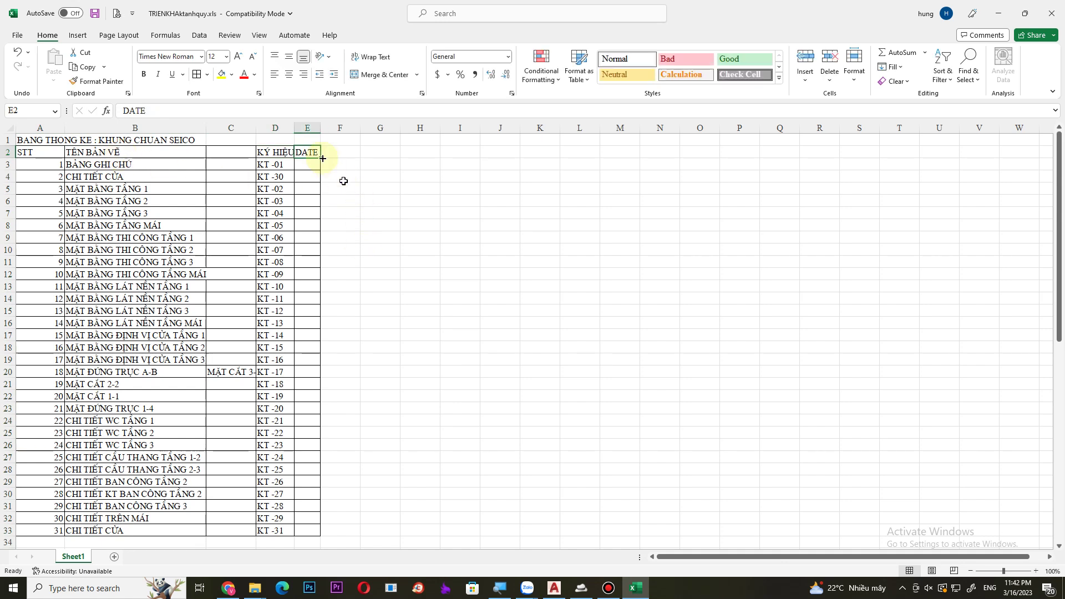
- Hide the DATE column and select the STT numbers in column A
right_click(306, 127)
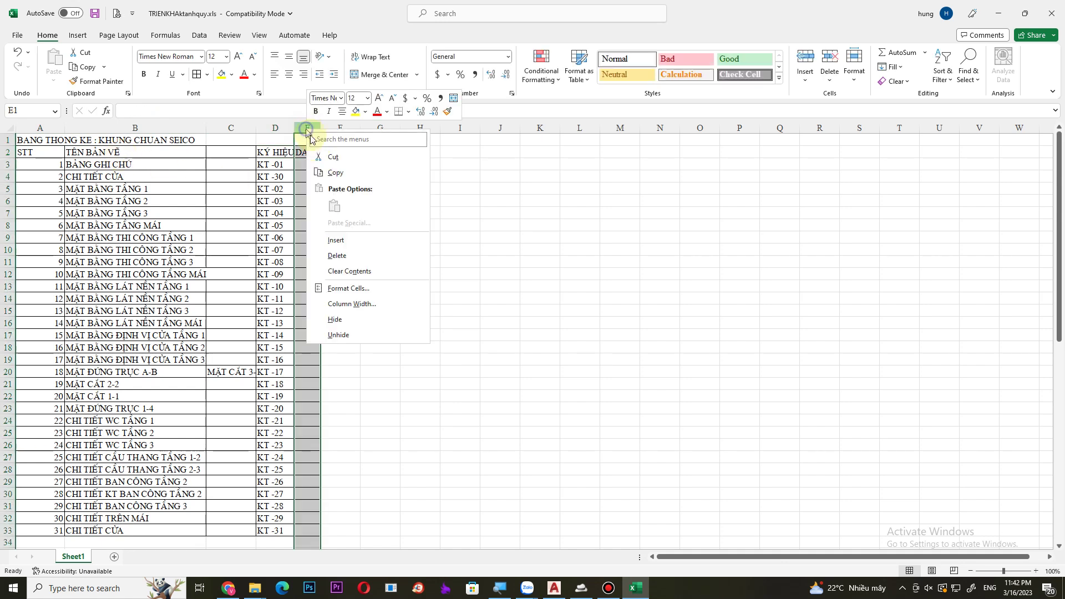
click(342, 321)
click(426, 409)
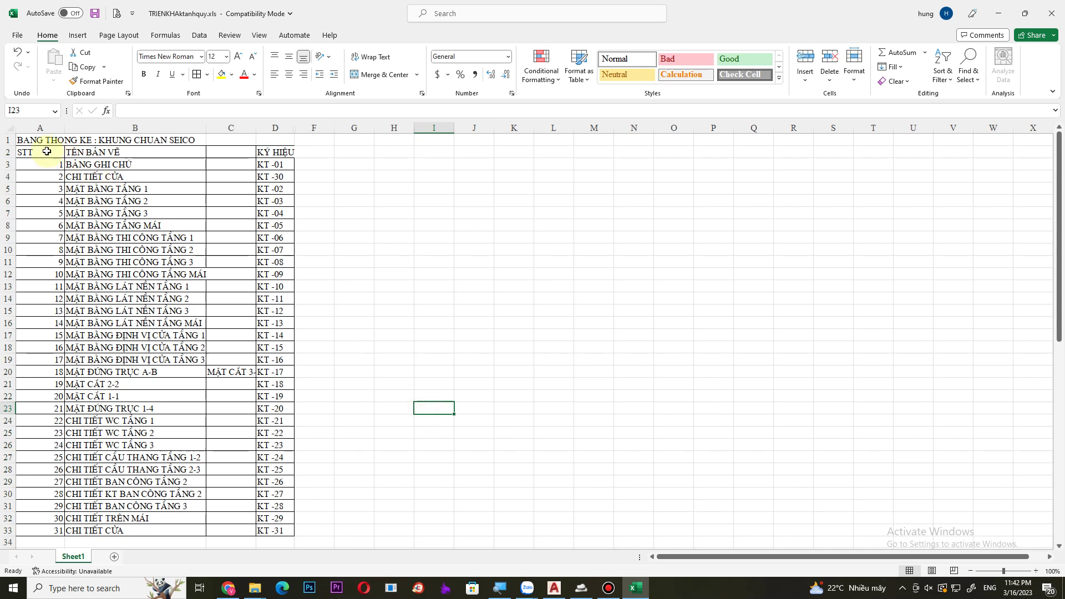
drag(47, 151, 55, 529)
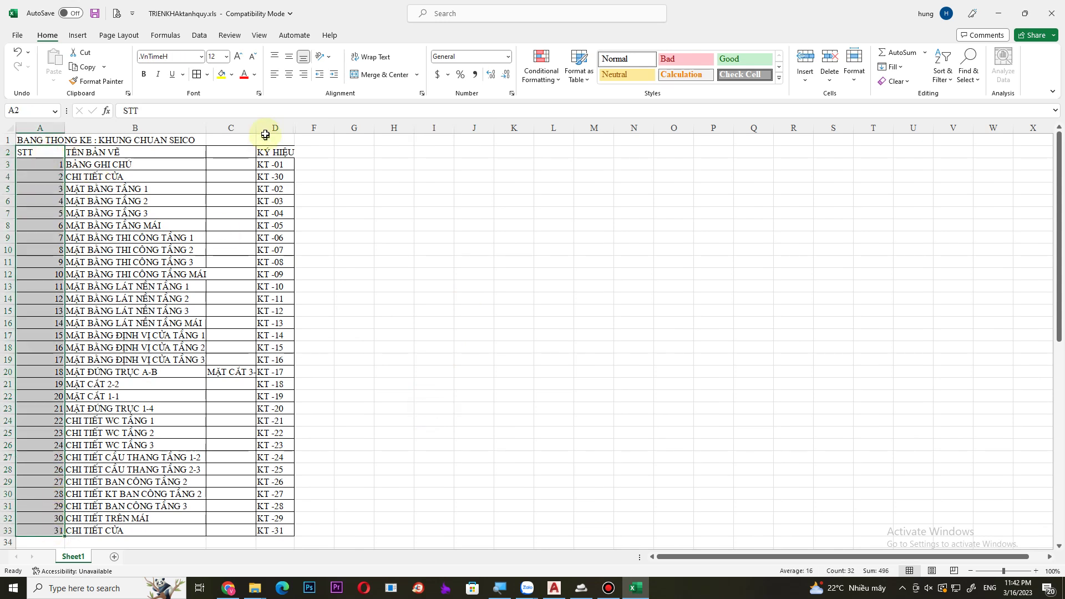
- Centre-align the STT numbers in A2:A33
click(288, 74)
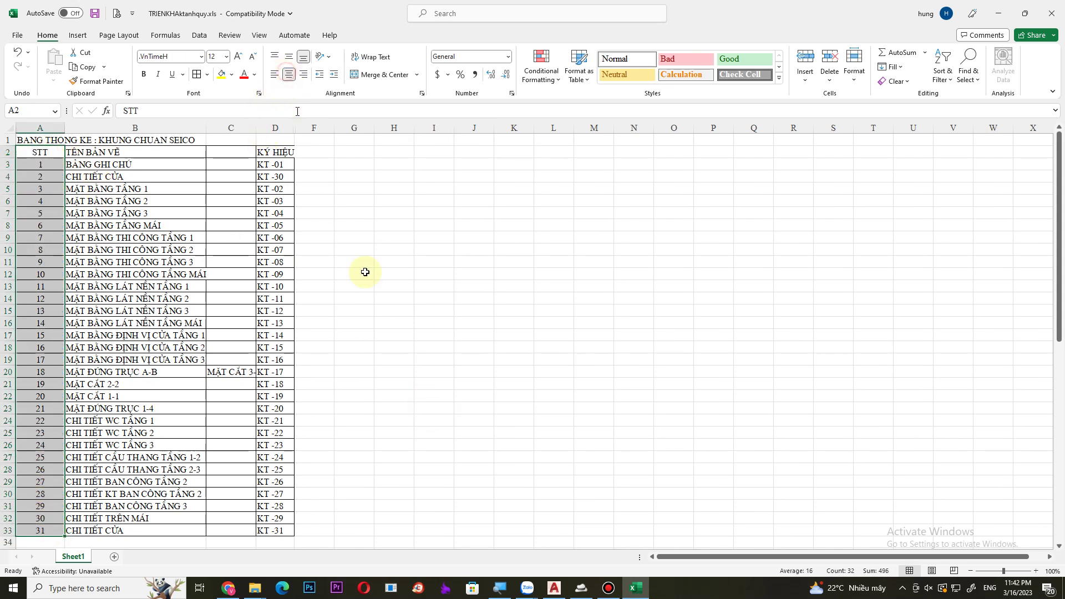
scroll(366, 277, down, 4)
scroll(388, 299, down, 5)
scroll(396, 312, down, 5)
scroll(395, 311, down, 4)
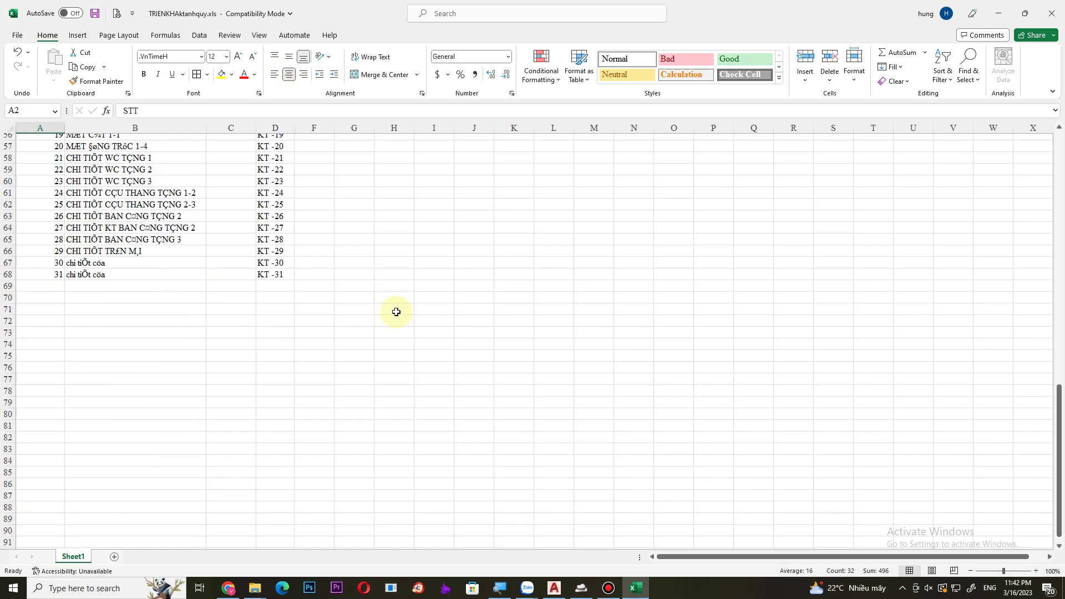
scroll(396, 312, up, 9)
scroll(396, 312, up, 2)
scroll(396, 311, up, 7)
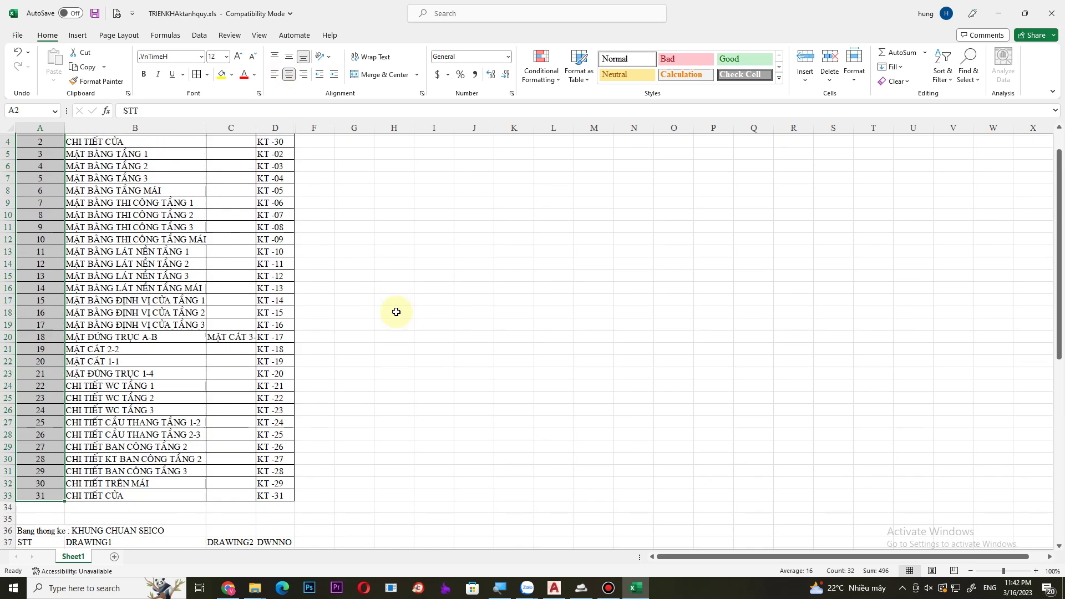
scroll(396, 312, up, 1)
- Clear the selection and switch back to the AutoCAD drawing
key(ctrl+q)
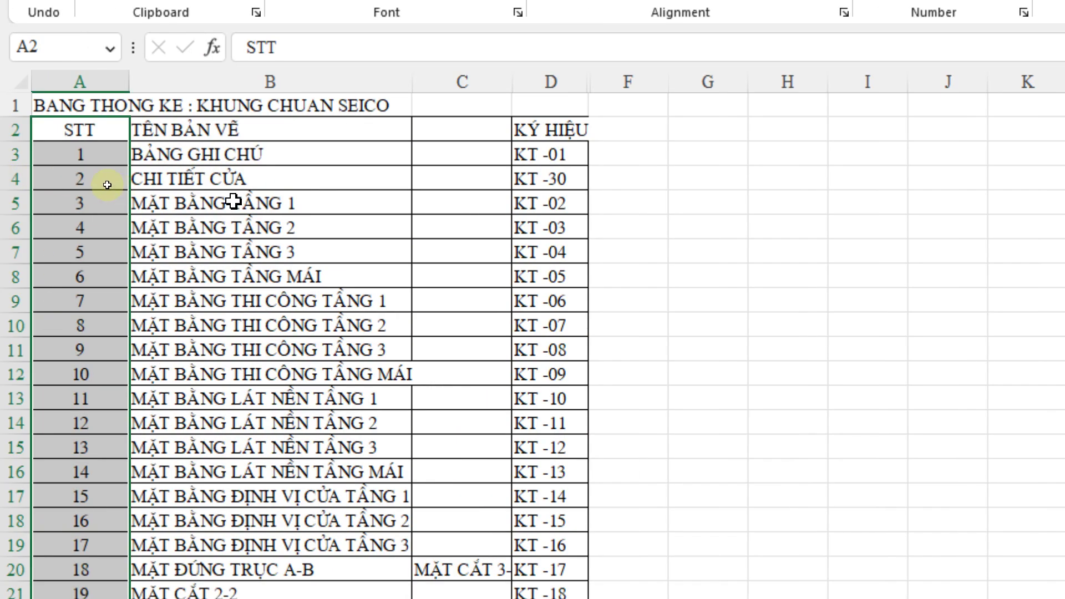
click(332, 224)
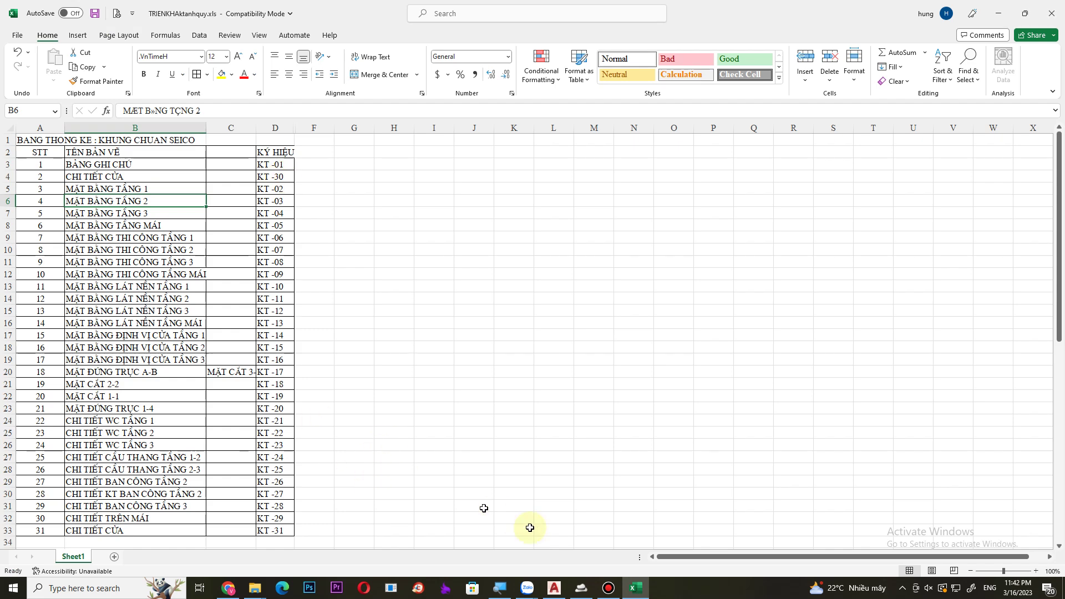
click(565, 592)
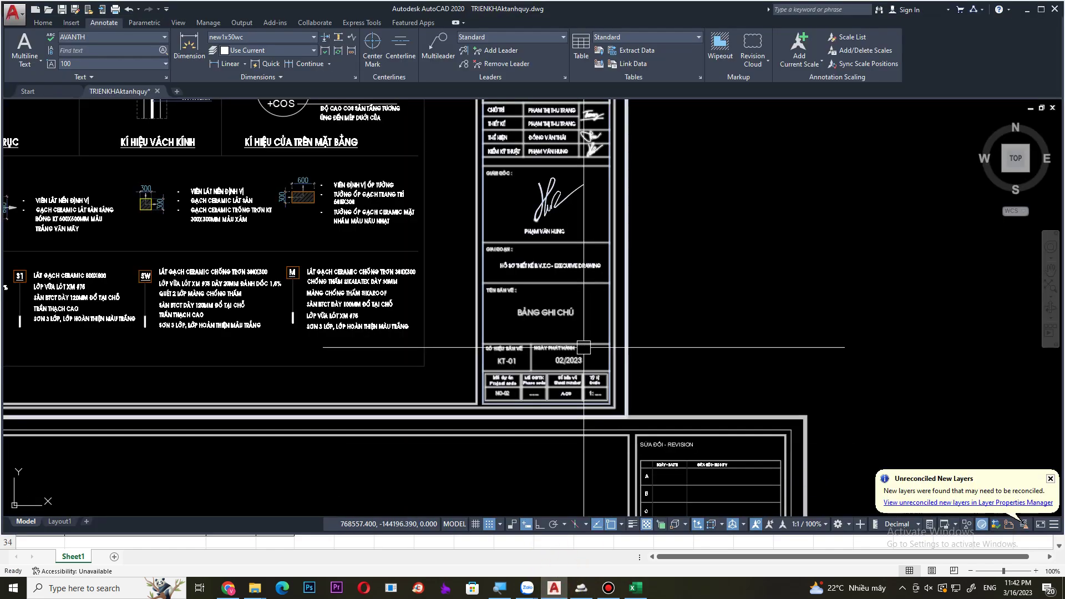
- Export DRAWING1, DRAWING2 and DWNNO, sorted by DWNNO, to an Excel table via EX
text(EXbl)
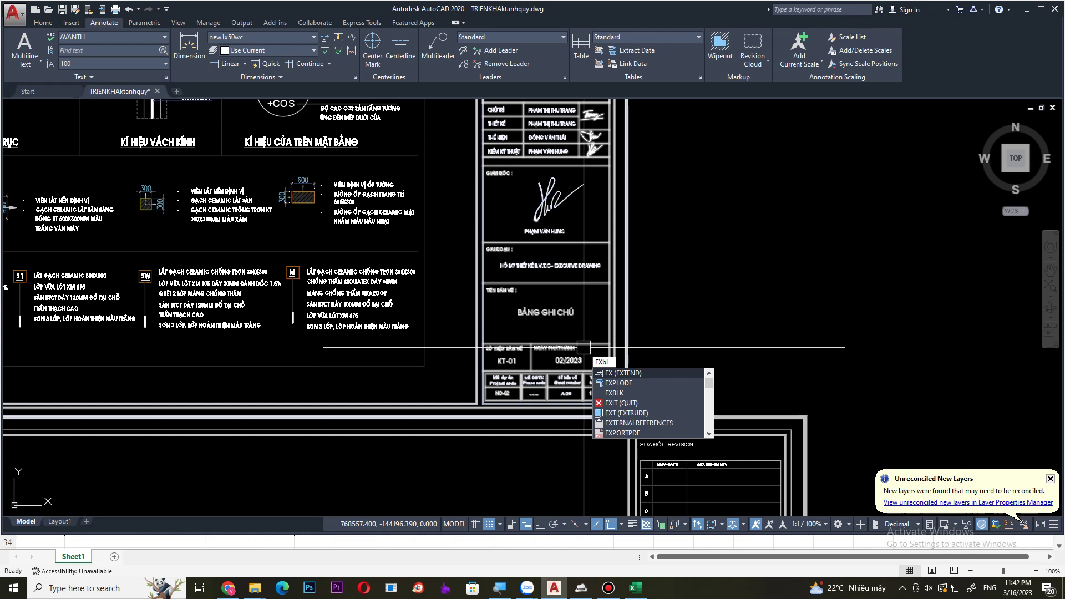
key(Return)
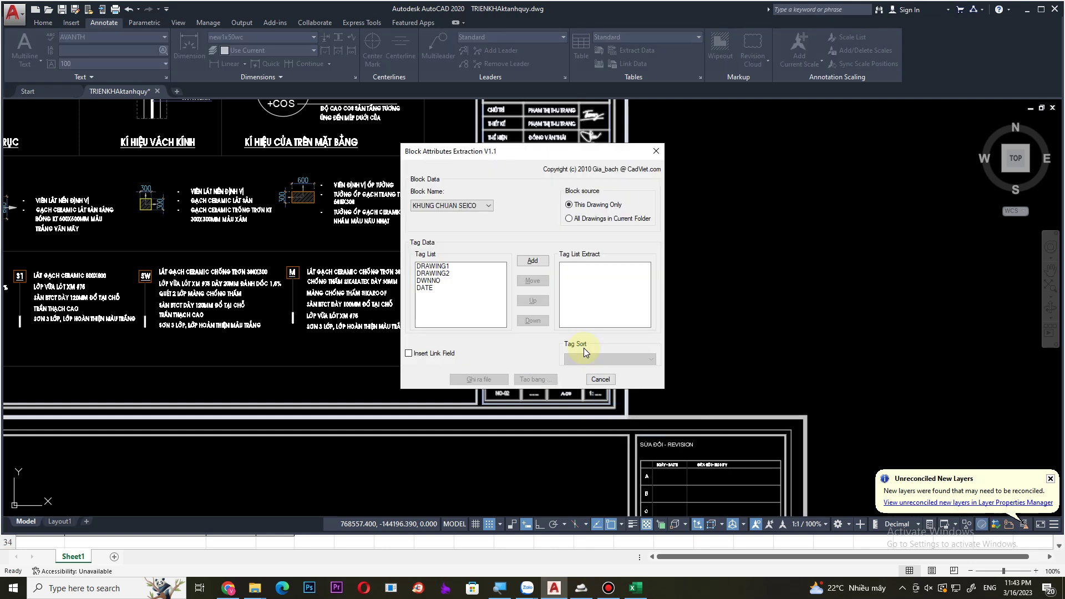
click(433, 266)
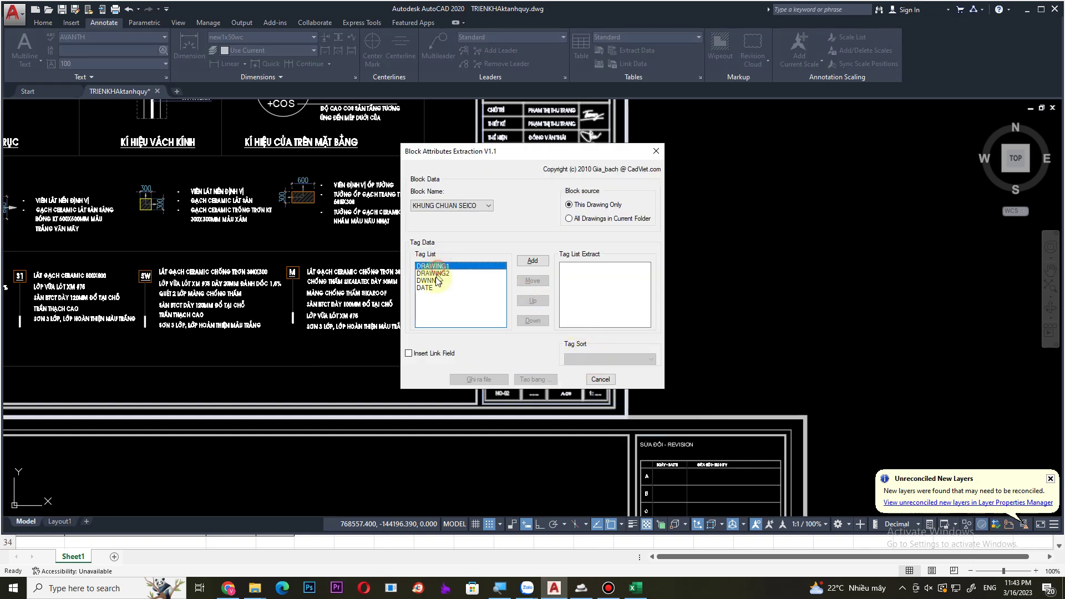
shift+click(436, 281)
click(532, 260)
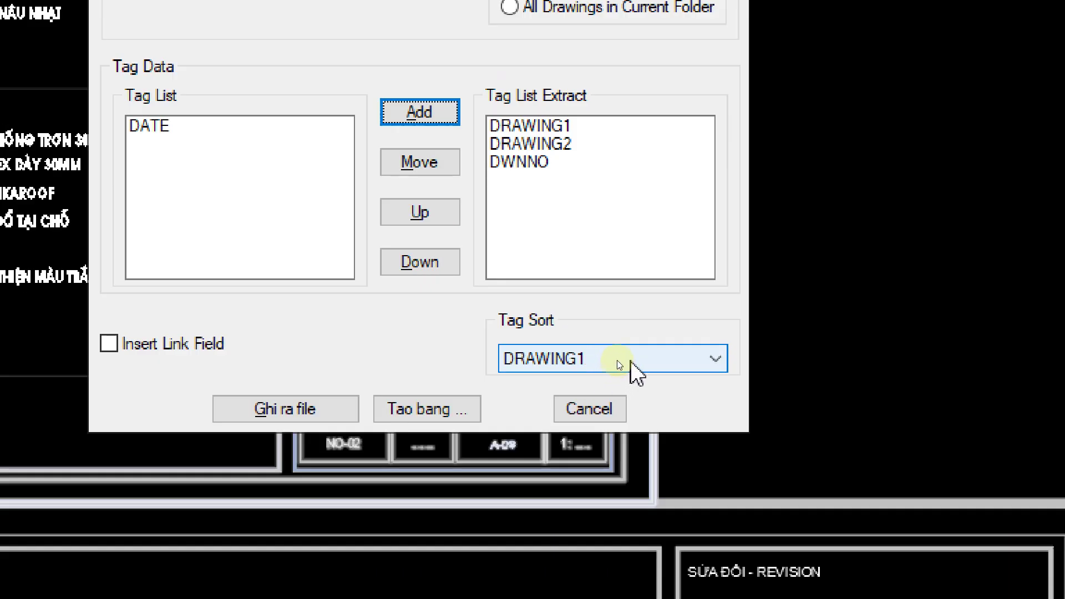
click(617, 358)
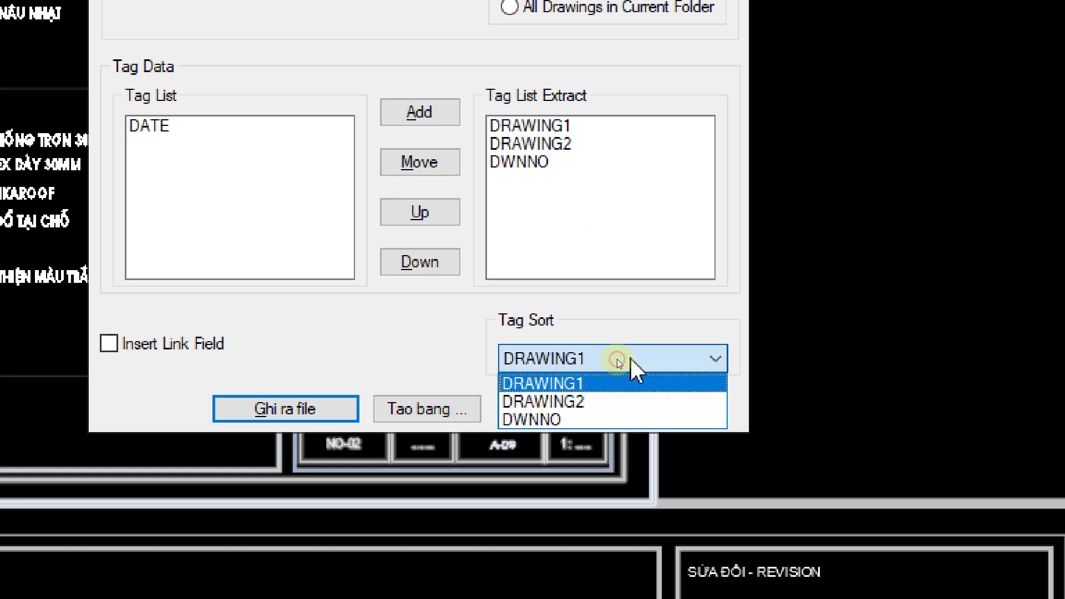
click(541, 420)
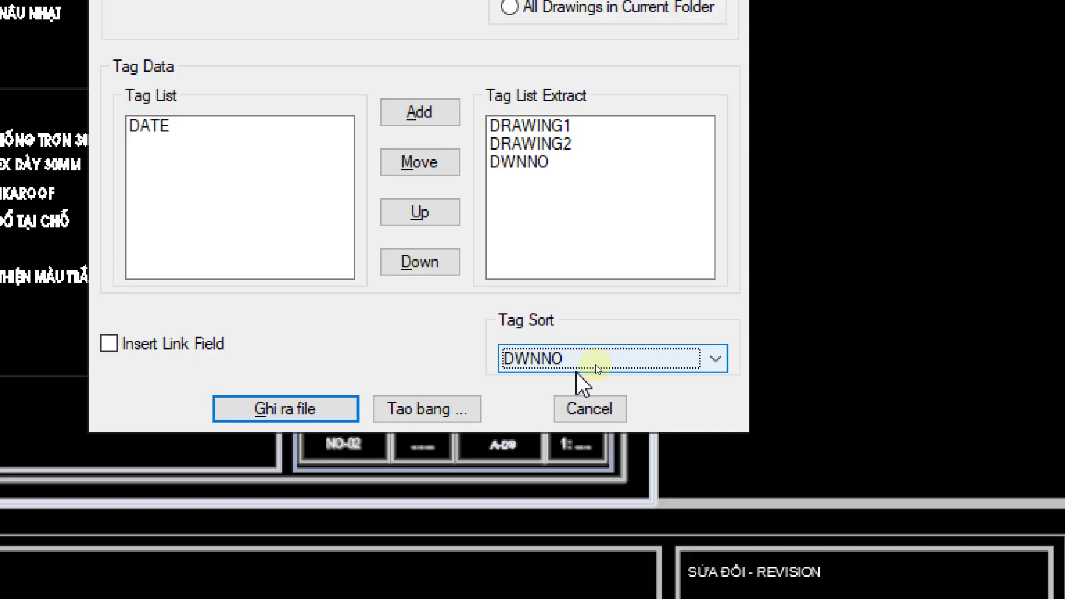
key(Return)
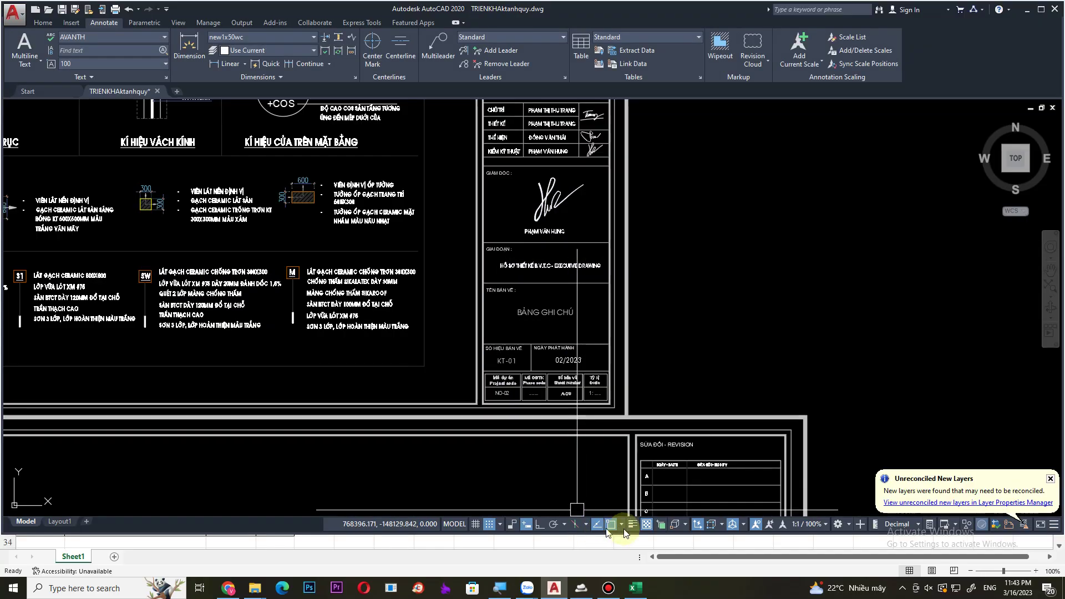
- In Excel, check the exported drawing numbers, from KT -30 in the first table to KT -31
click(635, 588)
scroll(354, 361, down, 2)
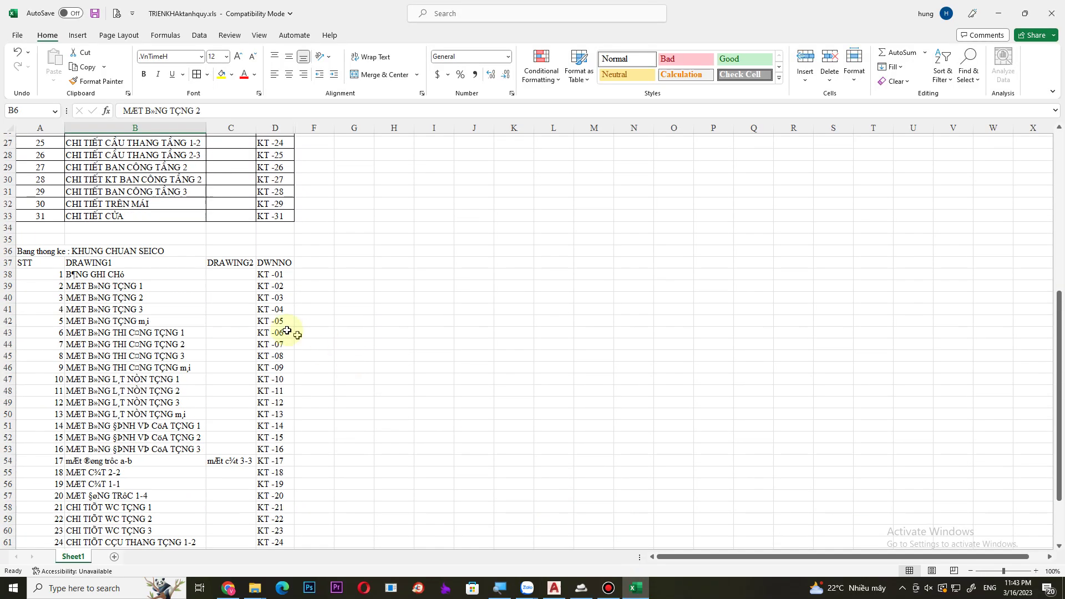
click(275, 276)
key(Down)
key(Down)
key(Down)
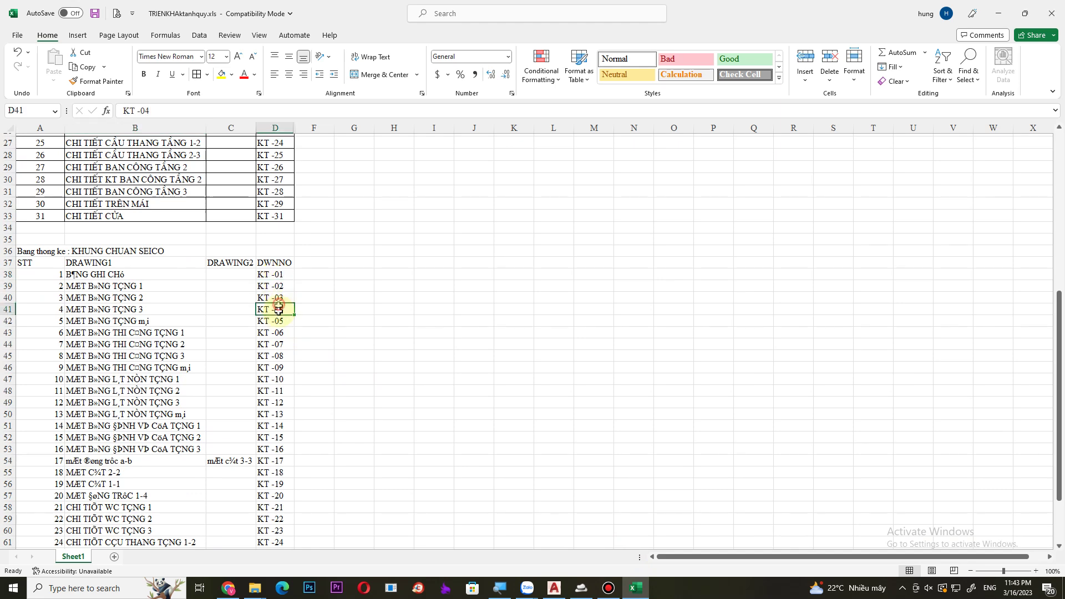
key(Down)
scroll(290, 341, down, 4)
click(274, 481)
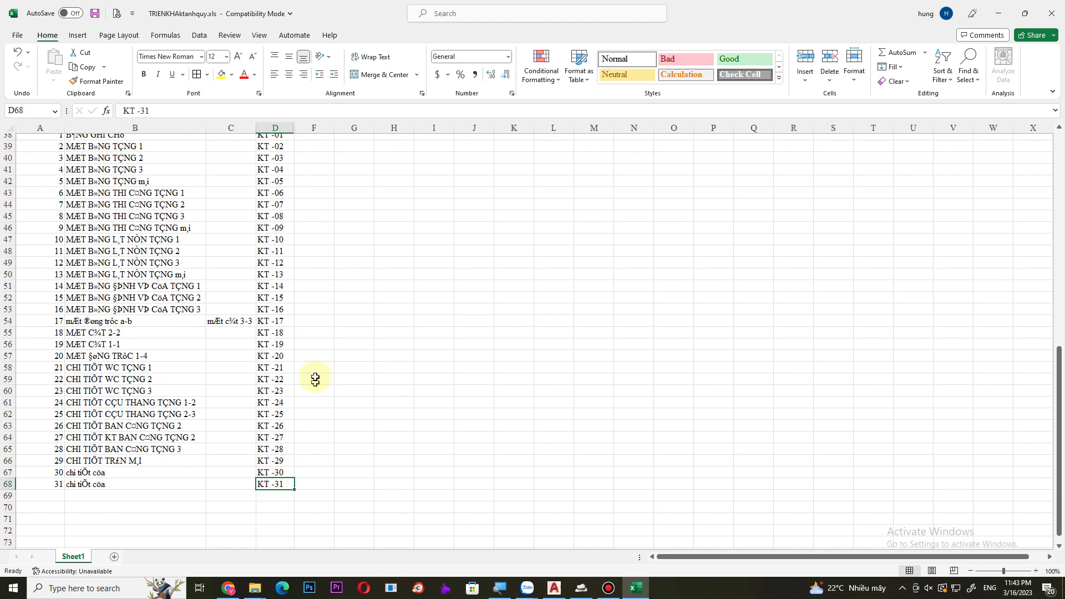
scroll(277, 444, up, 8)
scroll(284, 411, up, 2)
scroll(280, 411, up, 3)
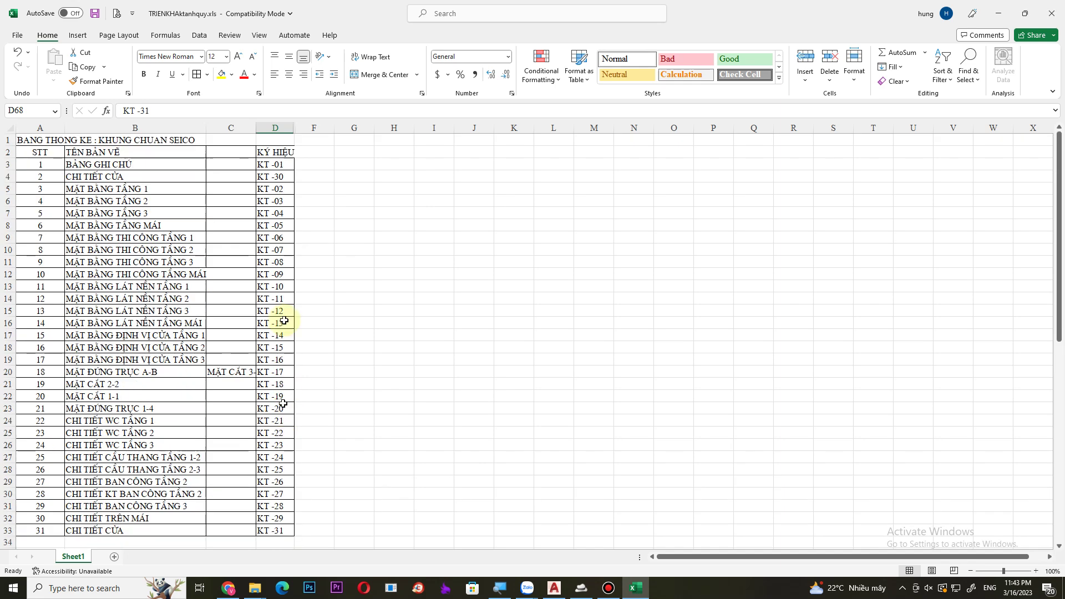
click(273, 177)
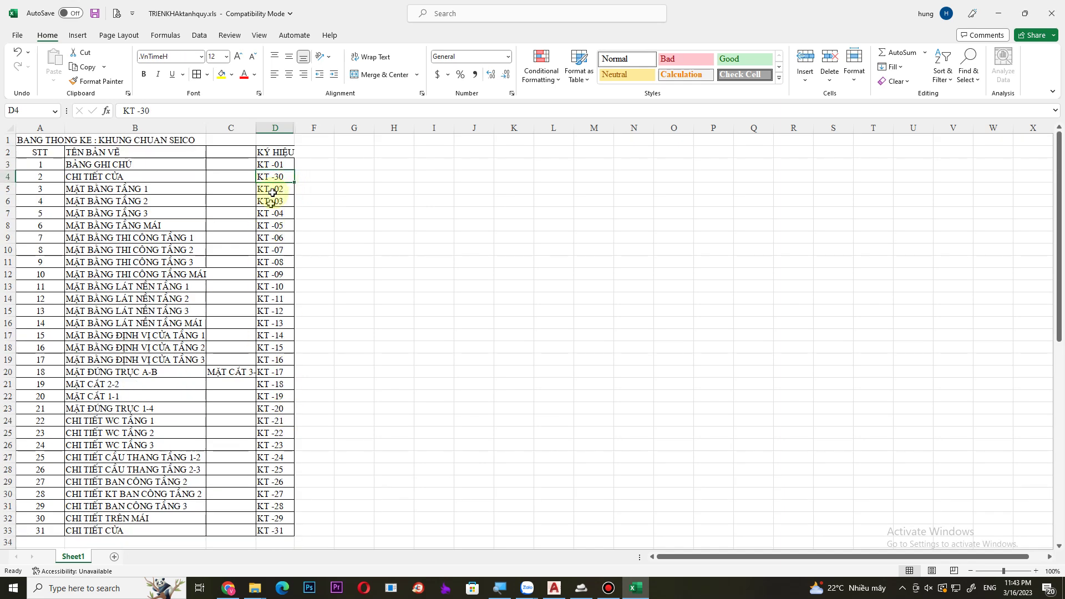
scroll(306, 321, down, 10)
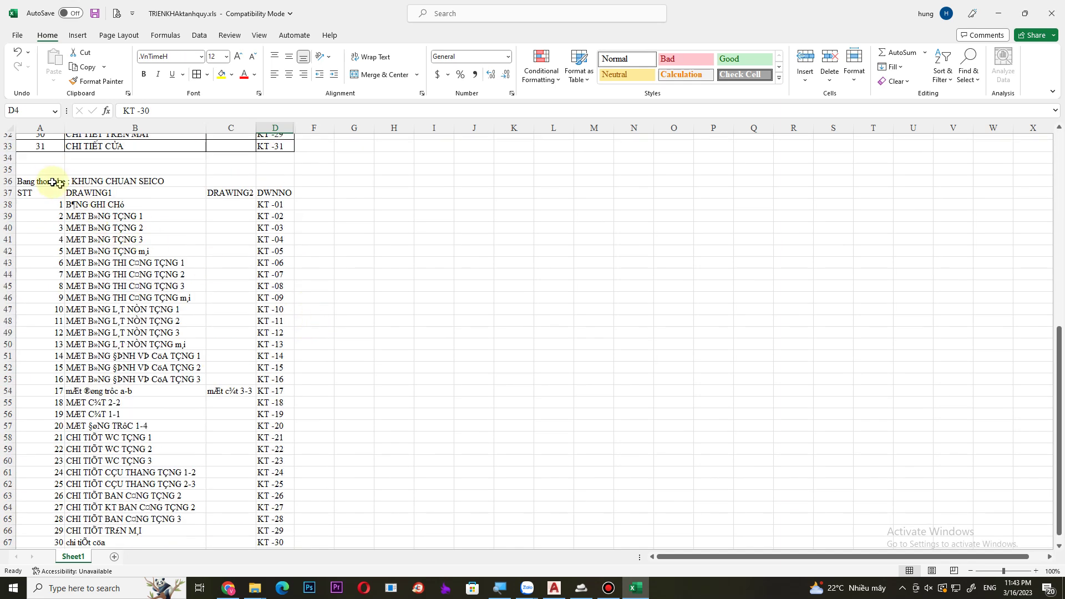
- Apply All Borders to the second table, A37:D68, and check the result
drag(32, 192, 282, 449)
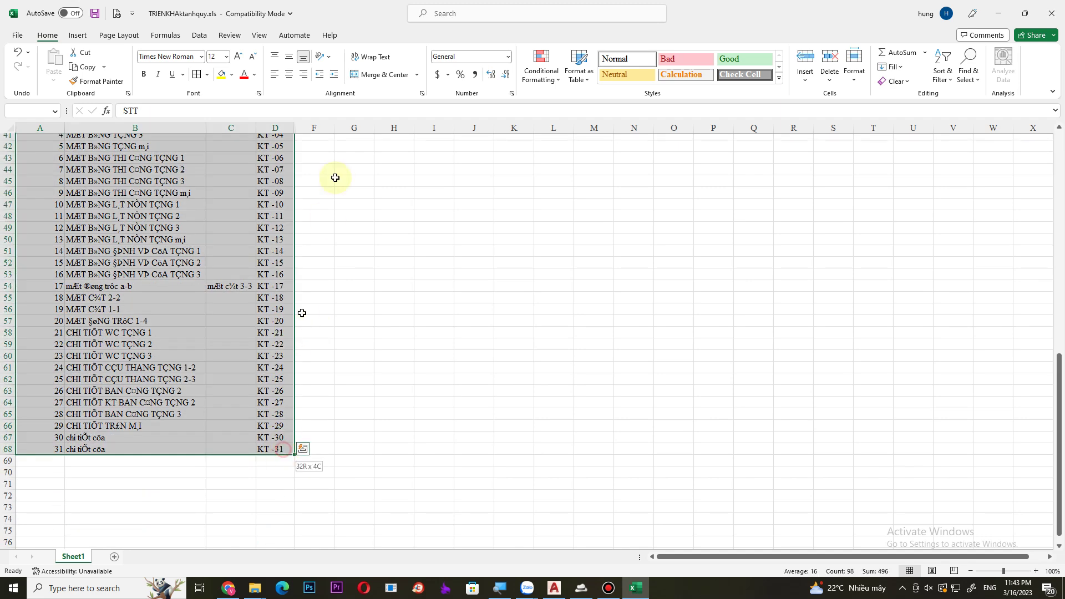
click(196, 74)
scroll(277, 256, up, 8)
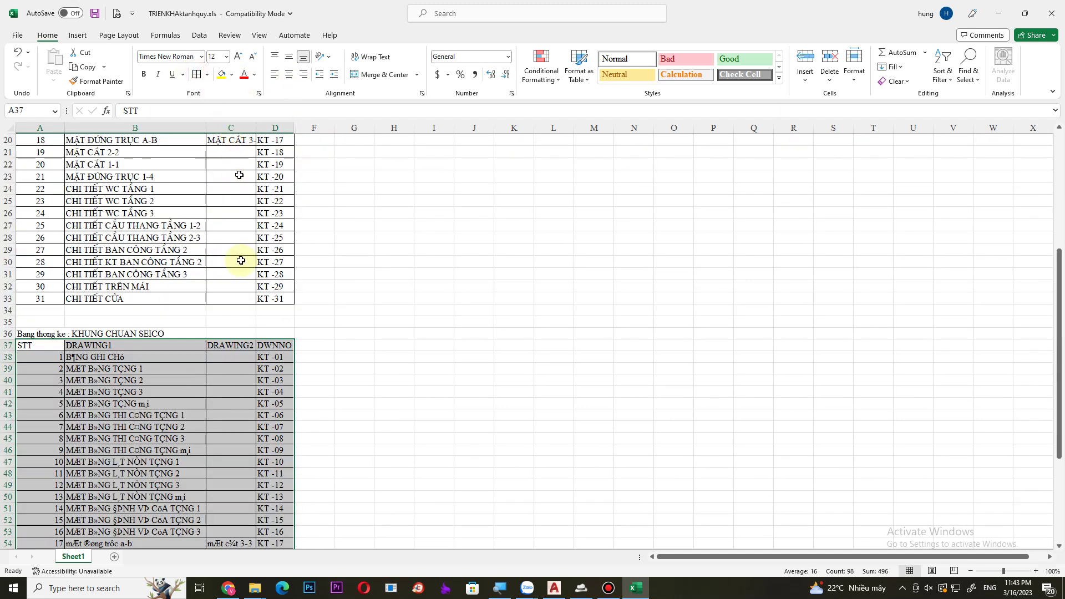
scroll(315, 367, down, 4)
click(391, 357)
click(133, 243)
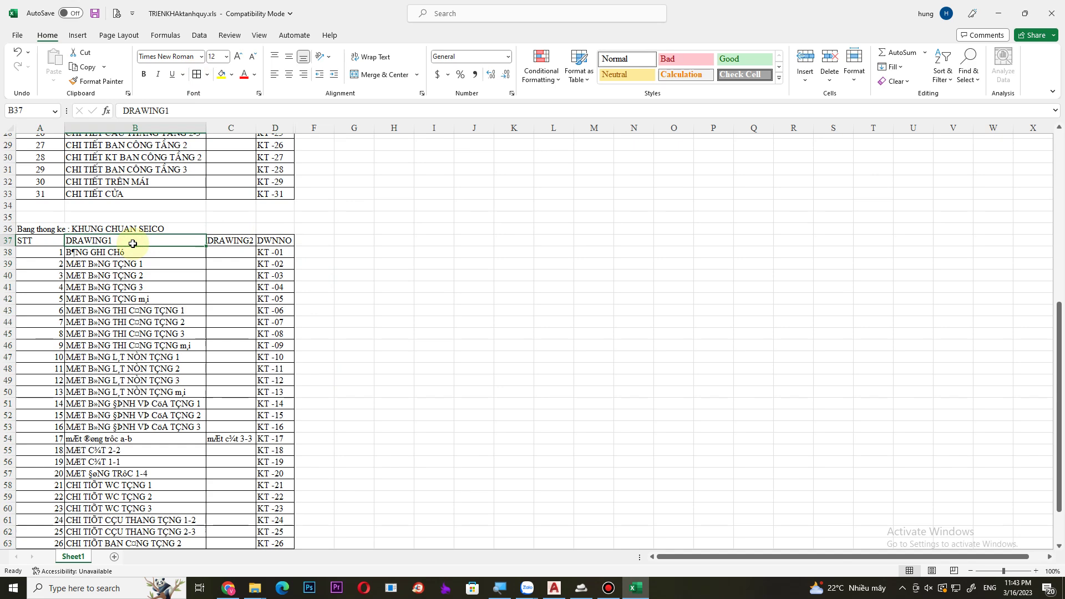
- Cancel the stray header entry and set the second list A37:D68 to the .VnTimeH font
text(Tª)
key(Escape)
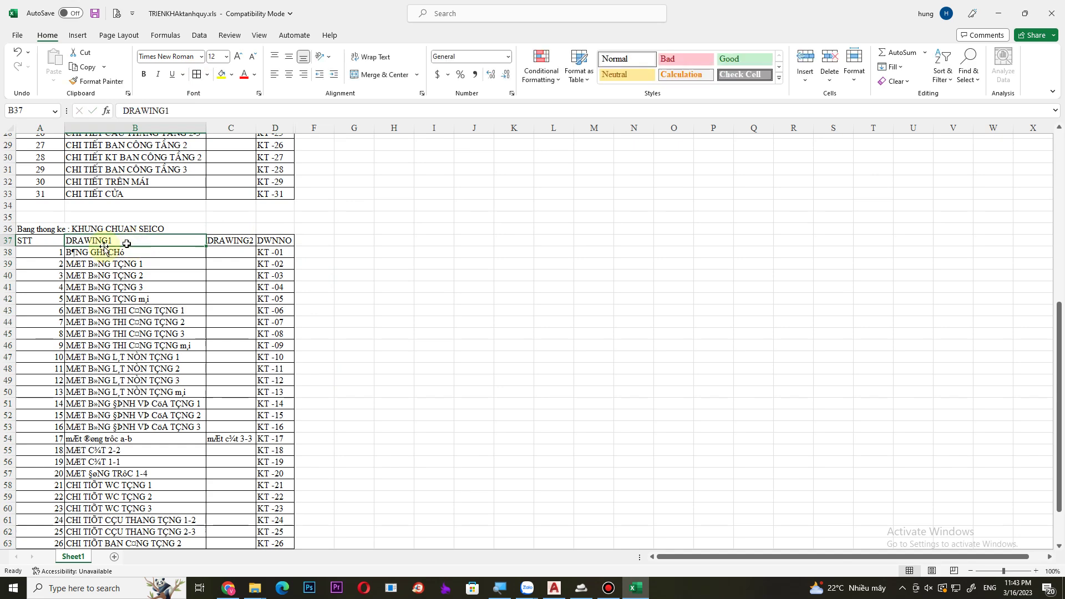
click(48, 240)
scroll(218, 349, down, 4)
shift+click(277, 461)
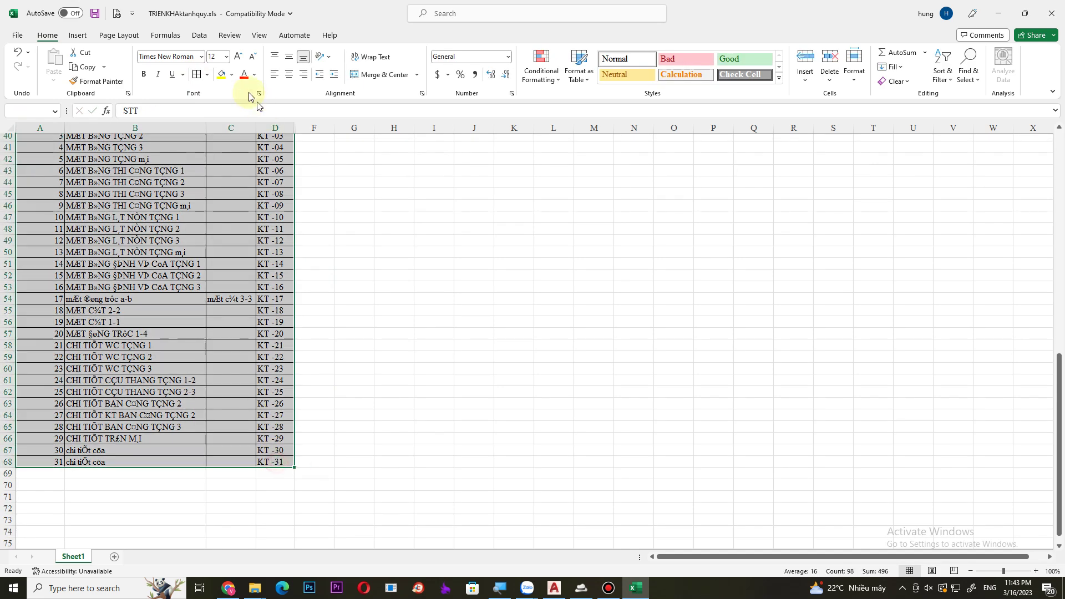
click(182, 56)
text(VnTimeH)
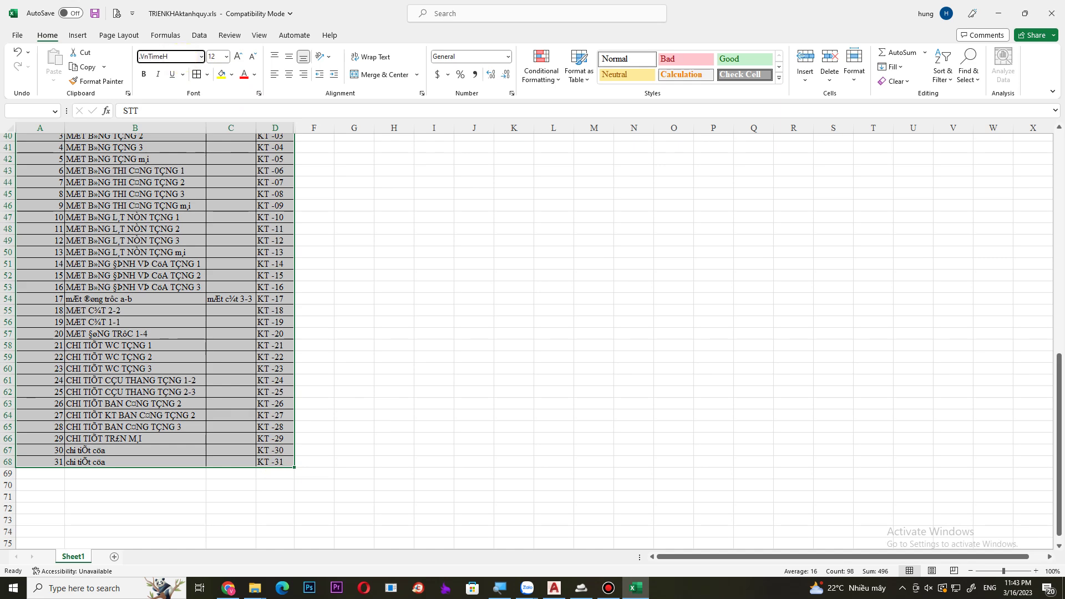
key(Return)
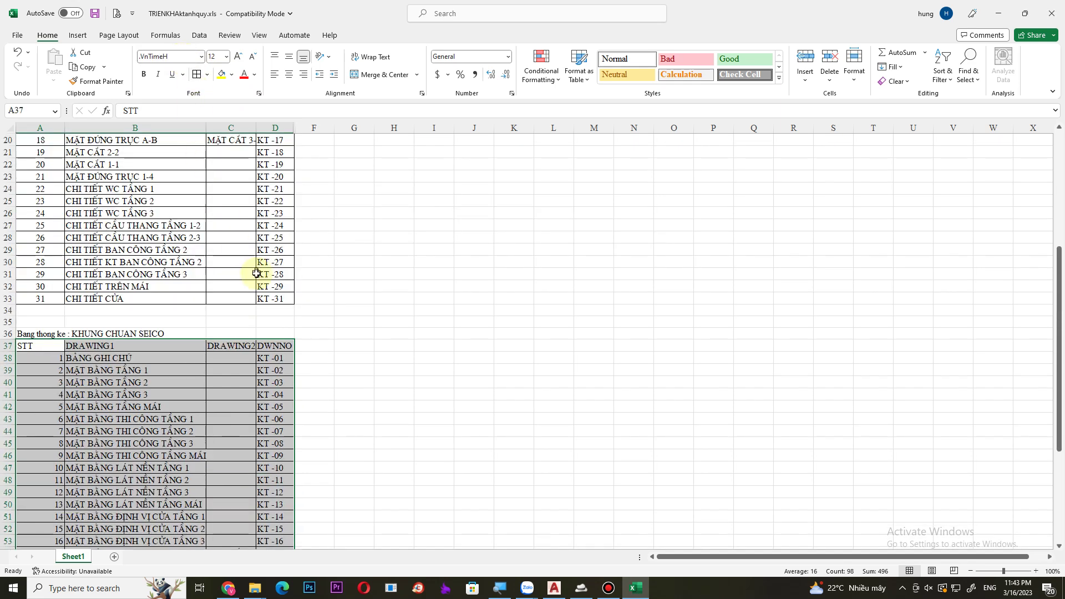
- Rename the headers to TÊN BẢN VẼ and KÝ HIỆU, clearing the DRAWING2 header
click(148, 348)
text(Te)
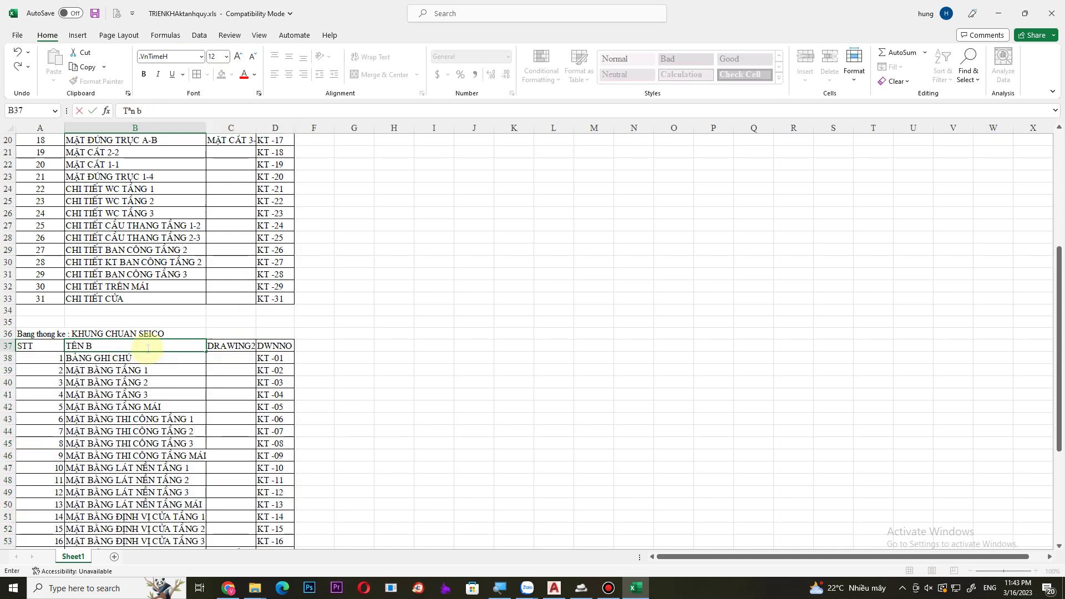
key(Tab)
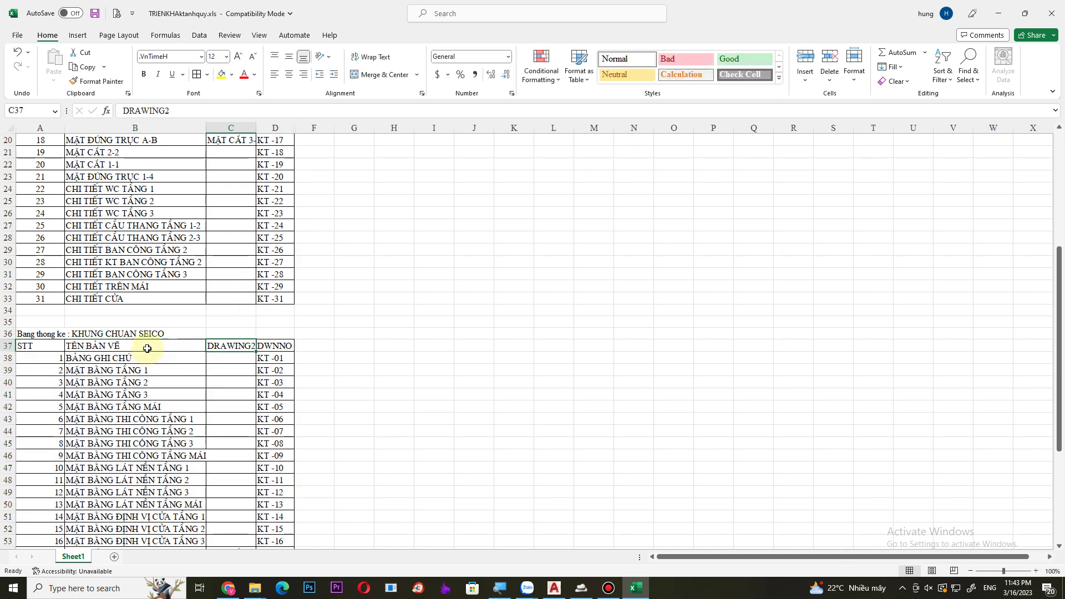
key(Delete)
key(Tab)
text(Ky)
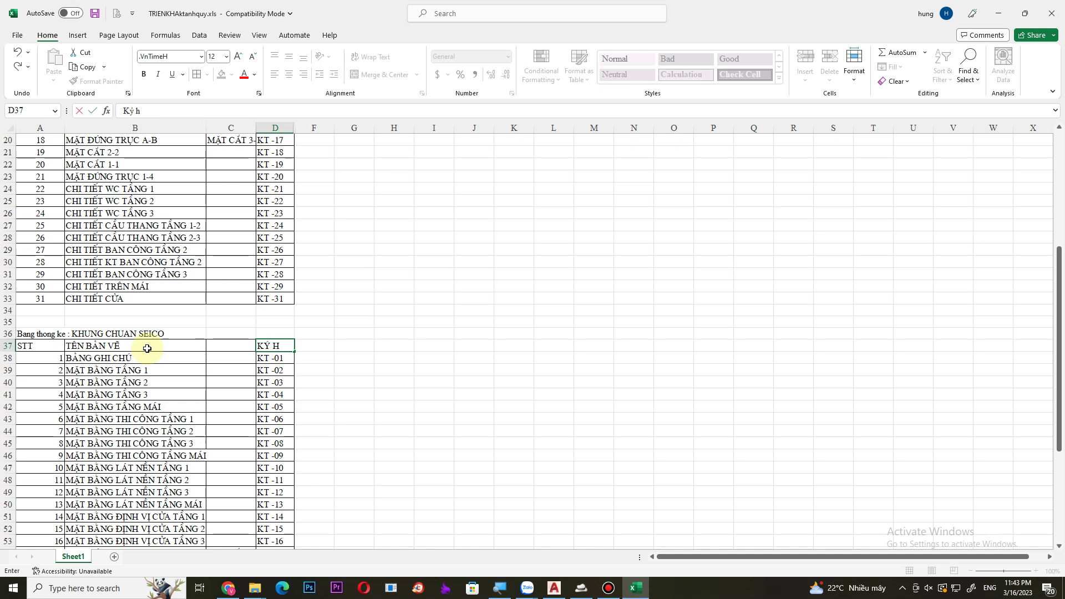
key(Return)
- Centre the STT numbers in column A down to row 68
scroll(147, 349, down, 4)
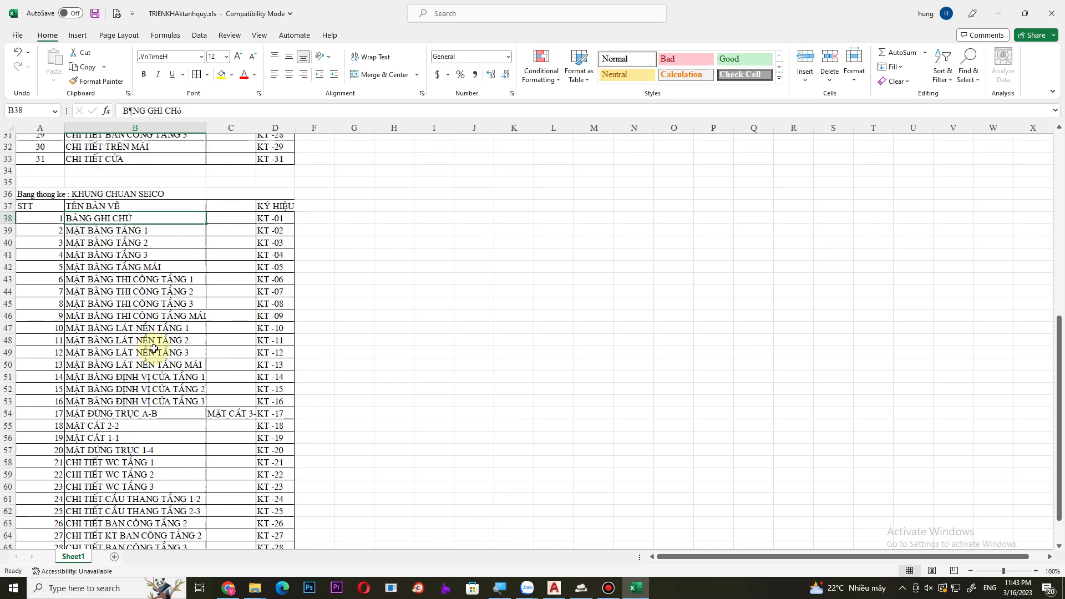
click(55, 205)
scroll(137, 357, down, 3)
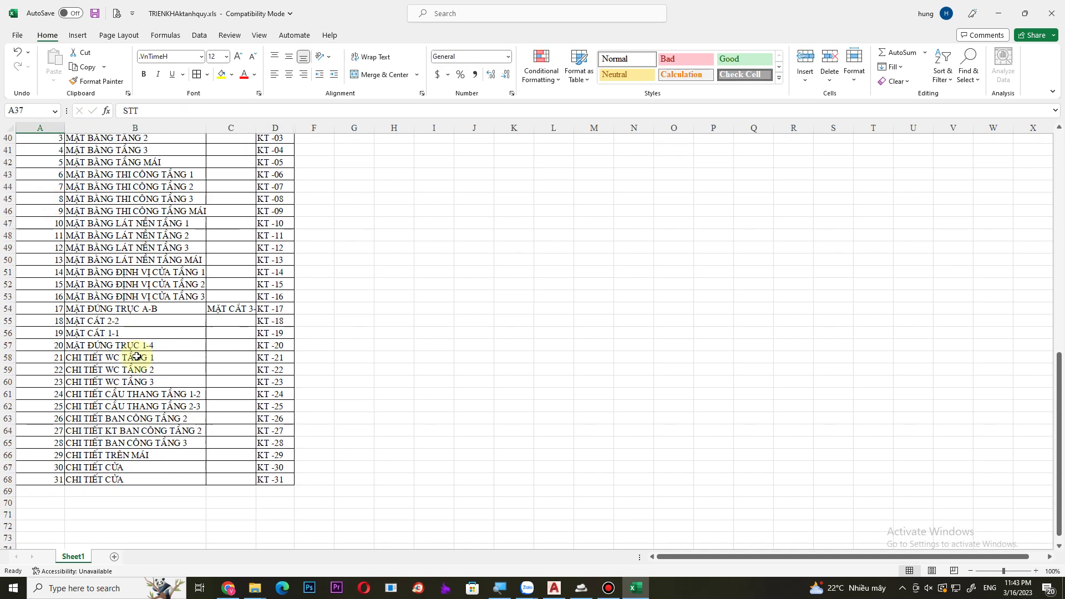
shift+click(52, 478)
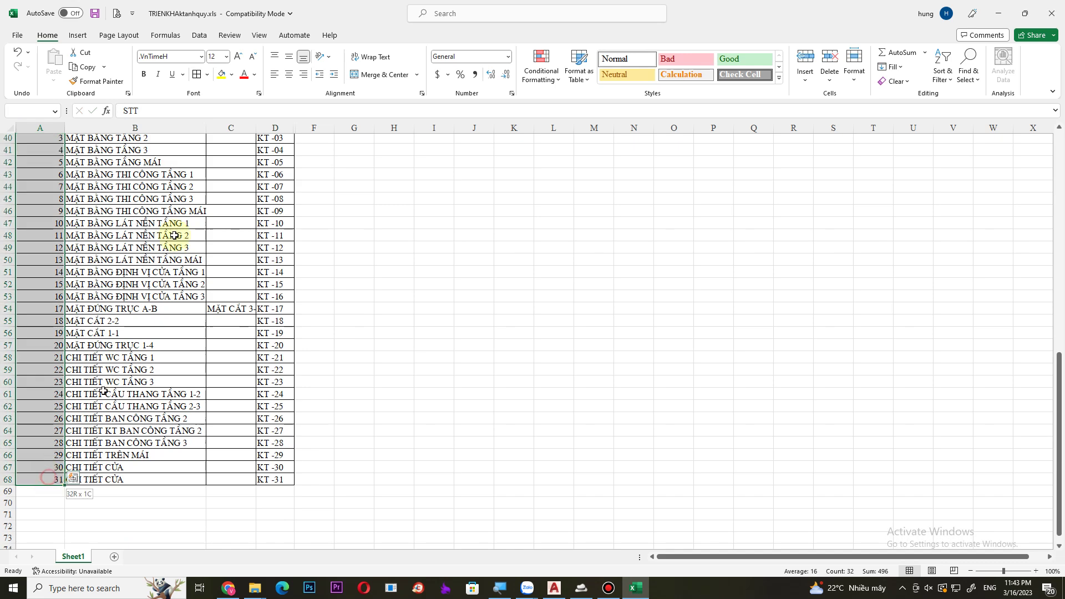
click(293, 77)
scroll(339, 247, up, 6)
click(389, 332)
- Copy the finished drawing list, from the STT header down to KT -31
click(45, 338)
scroll(302, 362, down, 4)
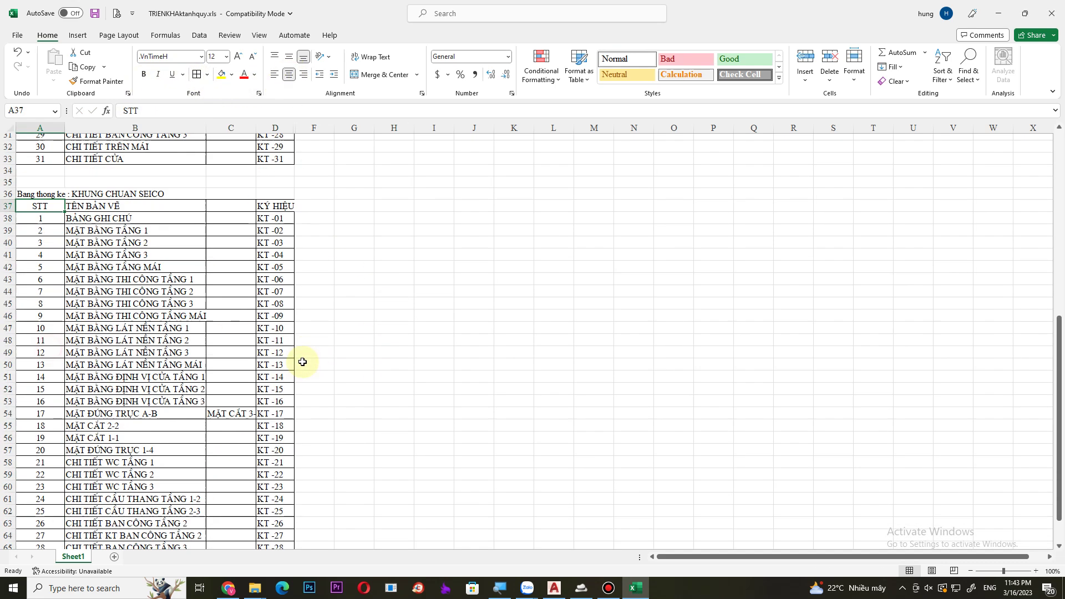
scroll(302, 362, down, 3)
shift+click(280, 480)
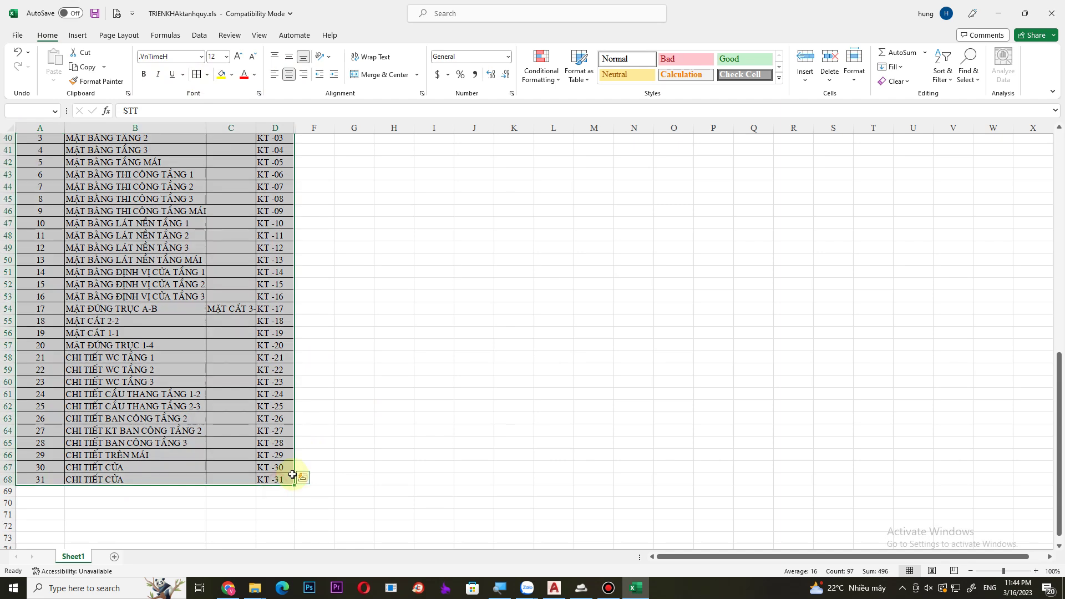
key(ctrl+c)
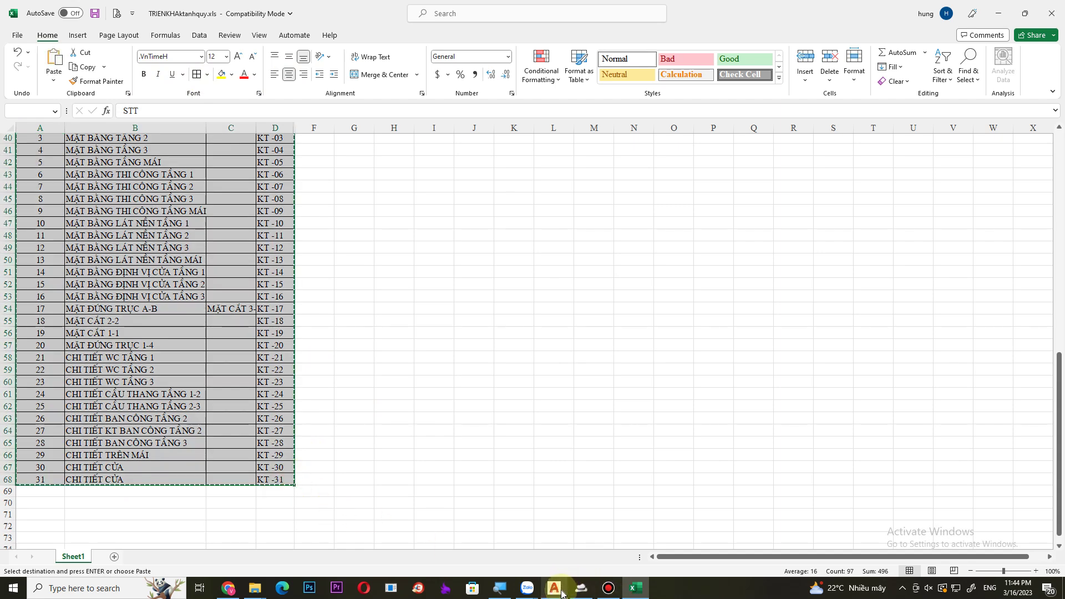
- Paste the copied Excel drawing list into the AutoCAD drawing at the frame corner
click(554, 588)
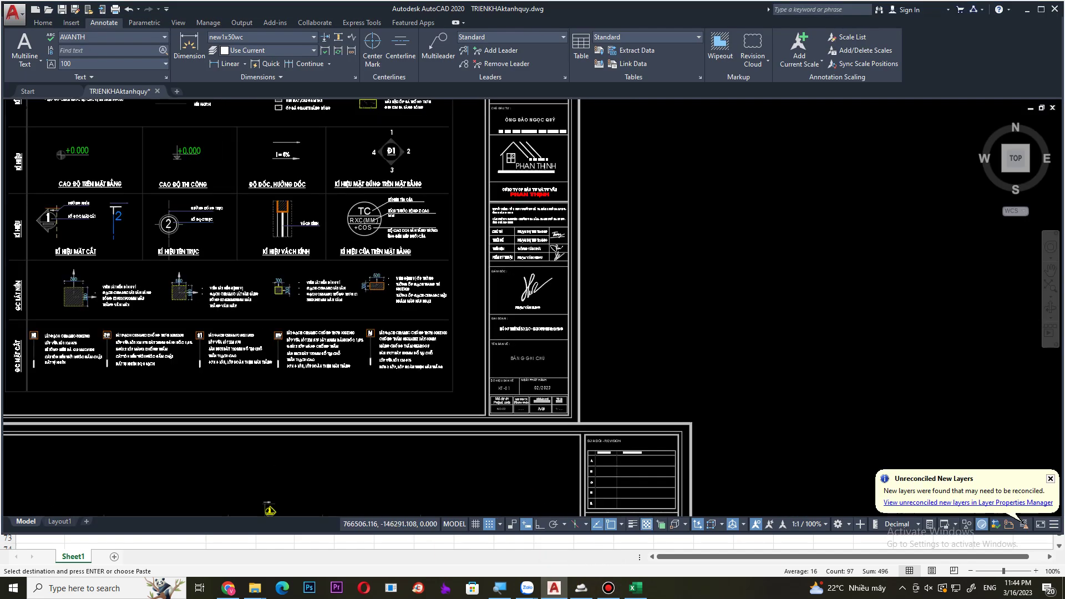
scroll(487, 428, down, 3)
scroll(476, 360, up, 5)
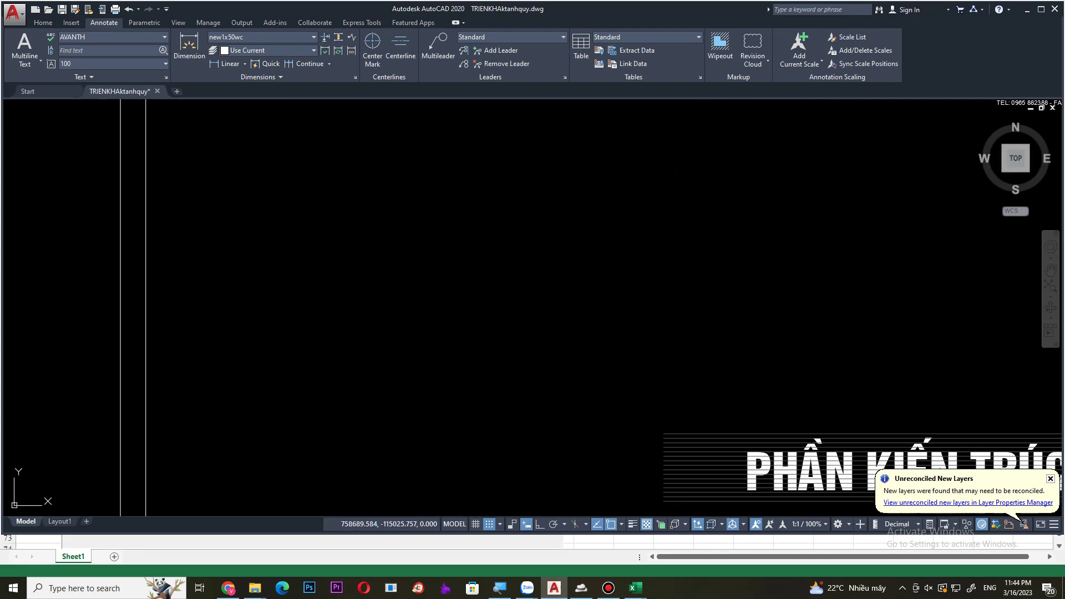
click(286, 222)
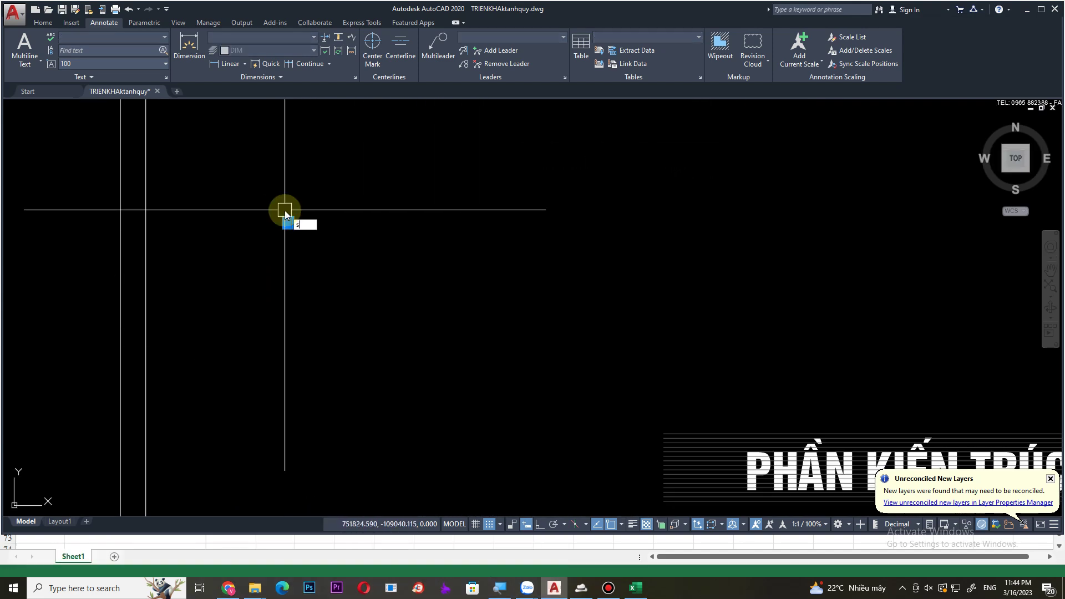
key(ctrl+v)
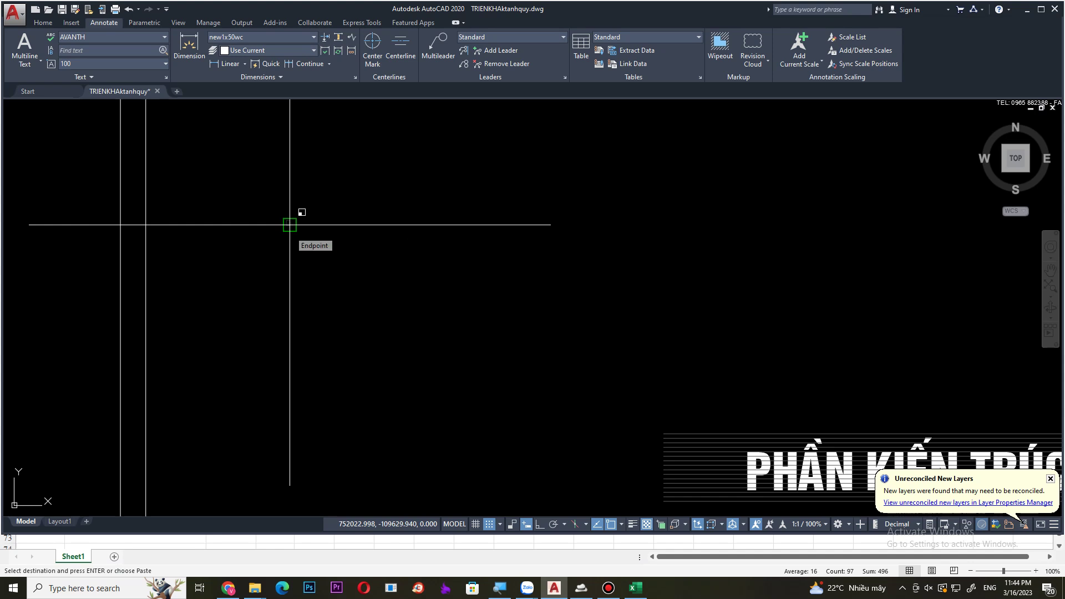
click(289, 225)
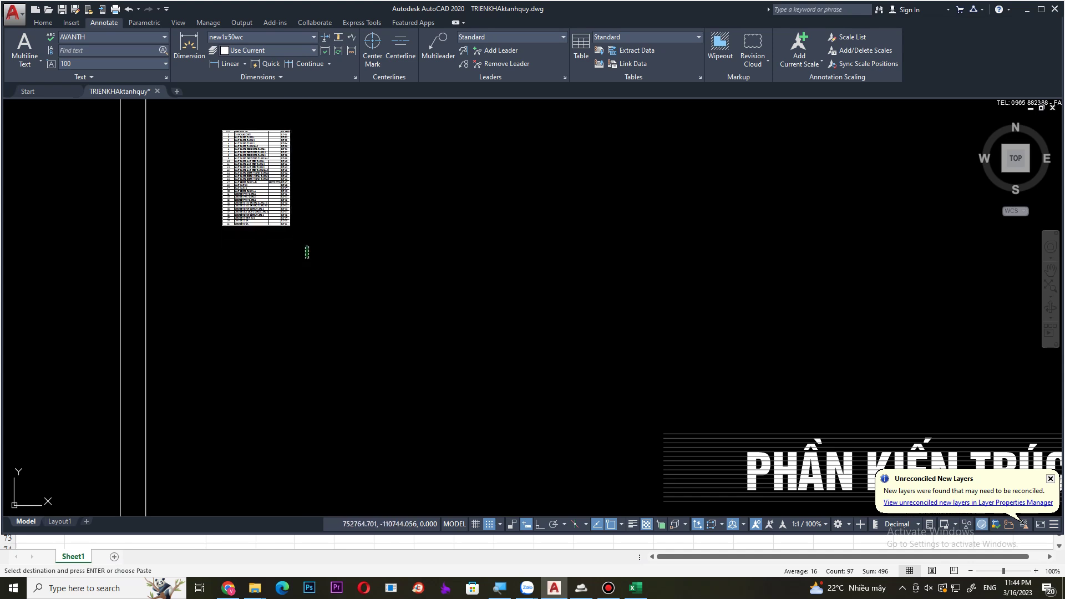
- Scale the pasted table down from its lower-left corner to fit the cover sheet
click(262, 186)
text(sc)
key(Return)
click(222, 131)
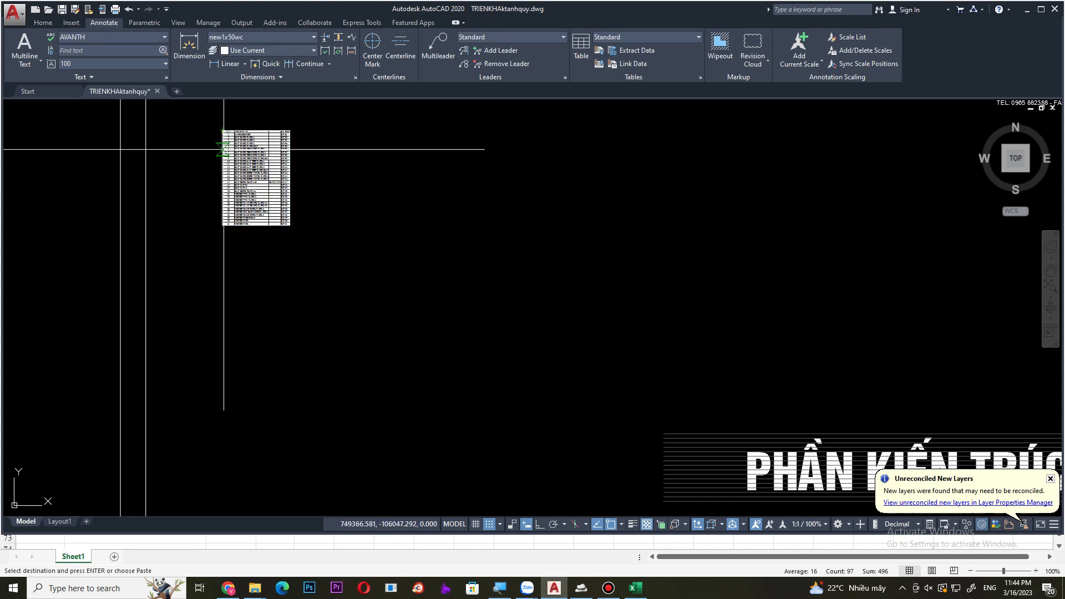
scroll(286, 230, down, 2)
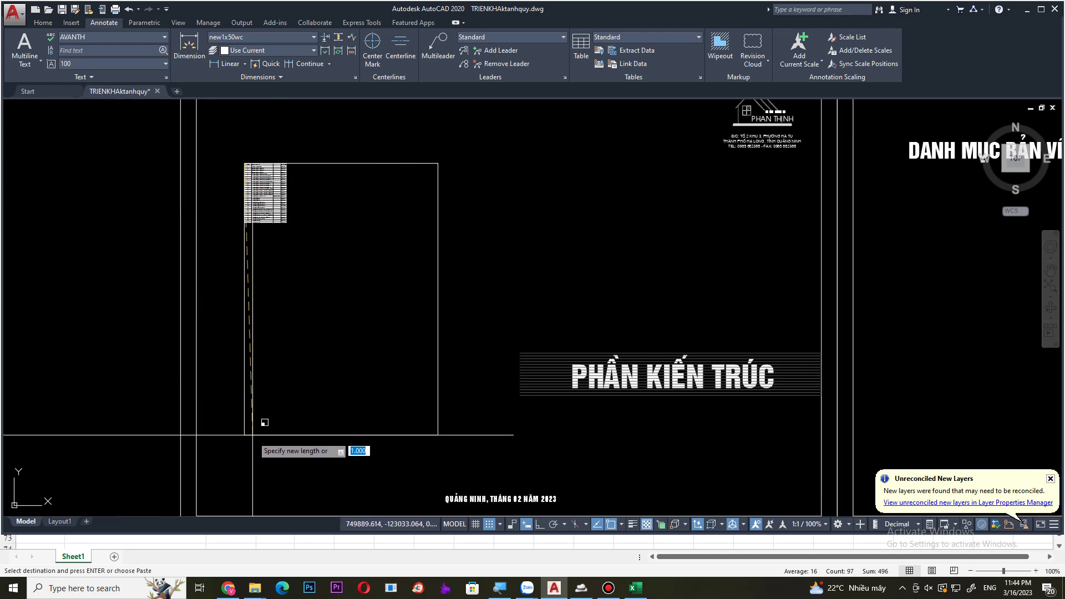
click(469, 321)
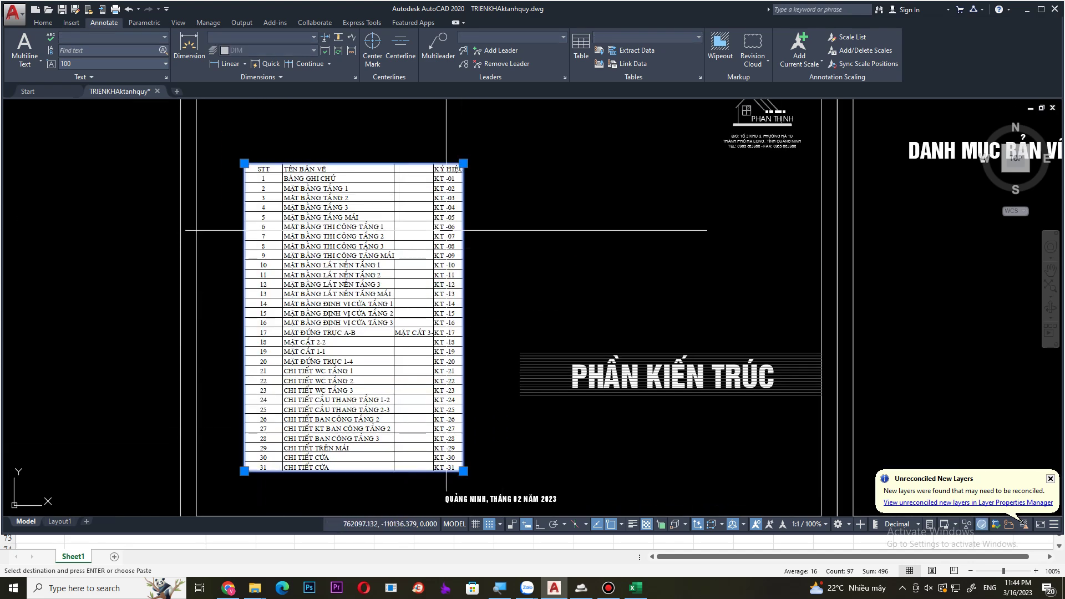
middle_drag(456, 233, 434, 350)
key(Escape)
scroll(445, 304, down, 5)
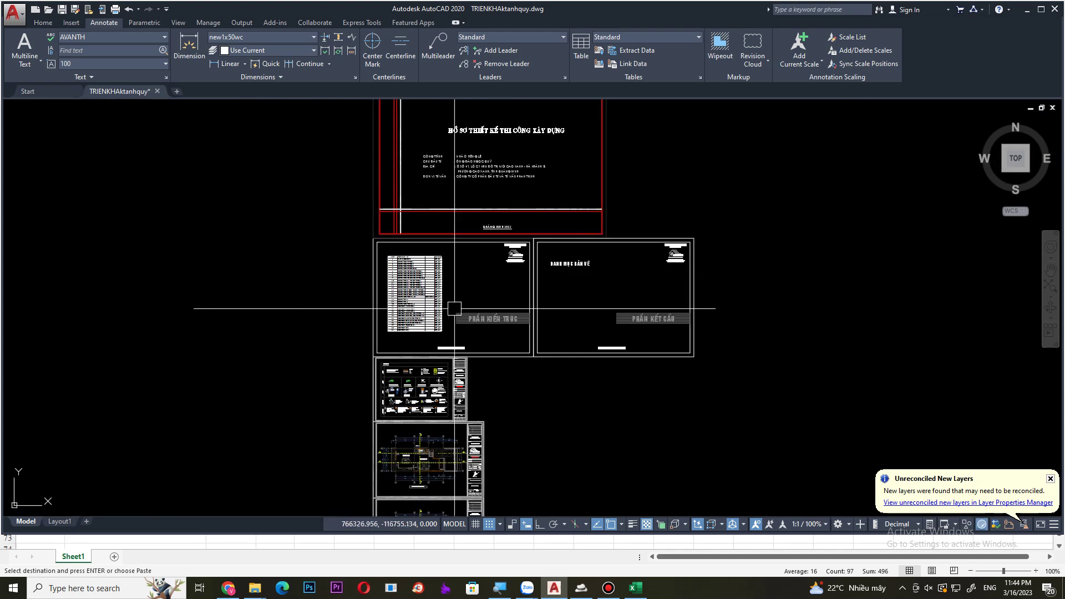
scroll(545, 232, up, 5)
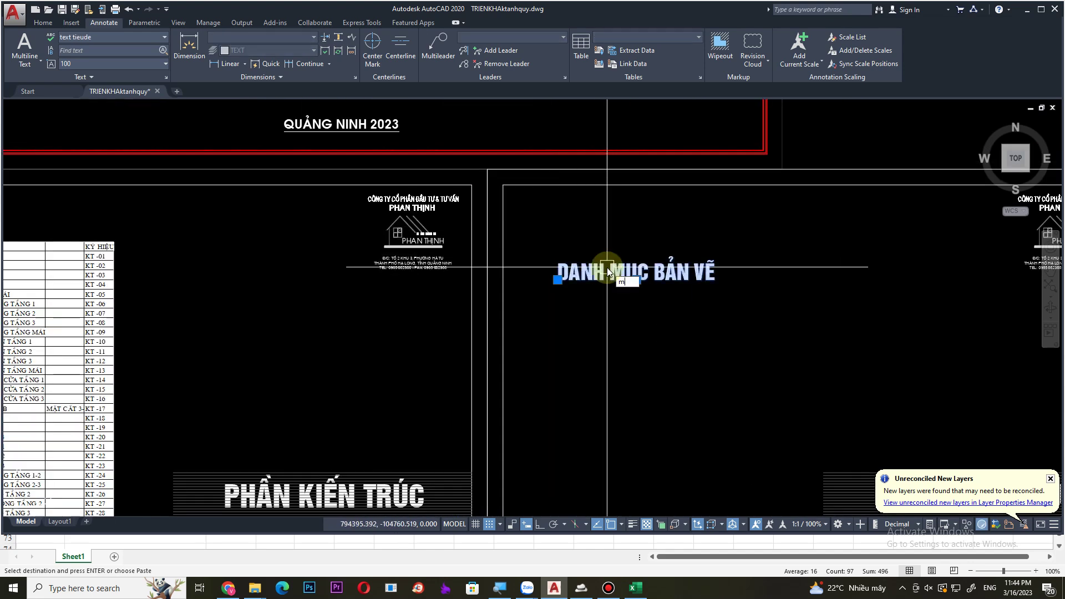
- Move the DANH MỤC BẢN VẼ heading to sit just above the table
click(610, 272)
key(m)
key(Return)
click(632, 314)
middle_drag(24, 266, 363, 295)
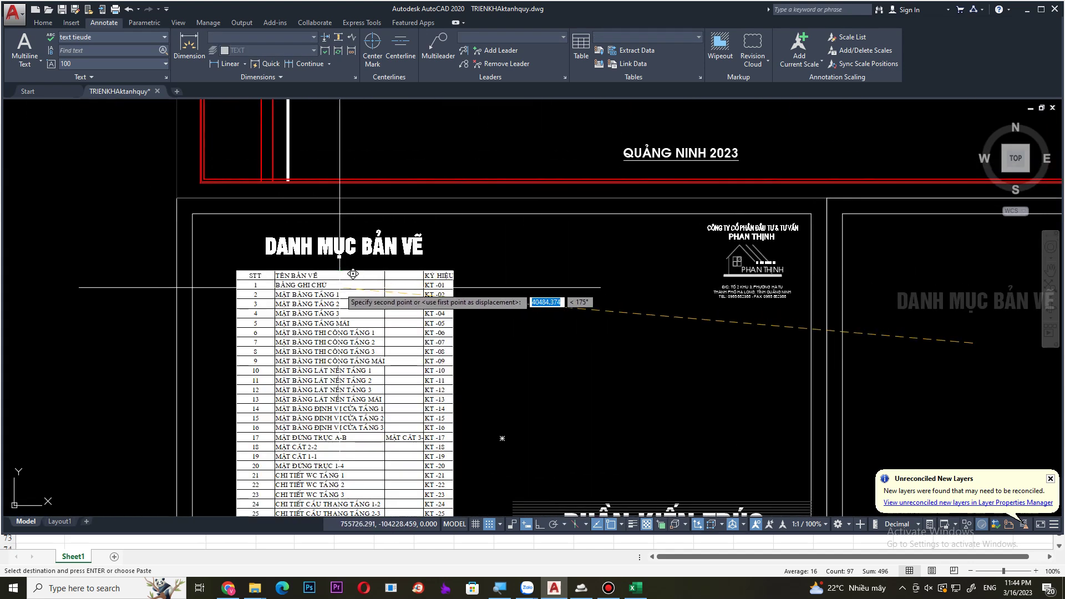
click(363, 295)
scroll(363, 295, down, 3)
scroll(388, 222, up, 3)
- Window-select the table and heading together to check their alignment
click(496, 254)
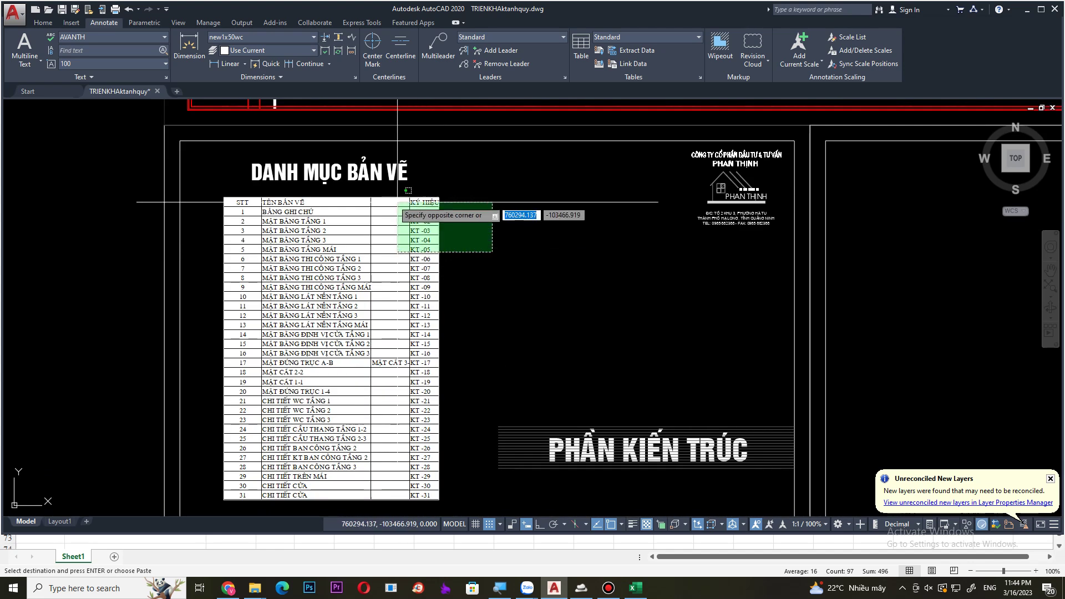
click(395, 219)
scroll(460, 244, down, 2)
key(Escape)
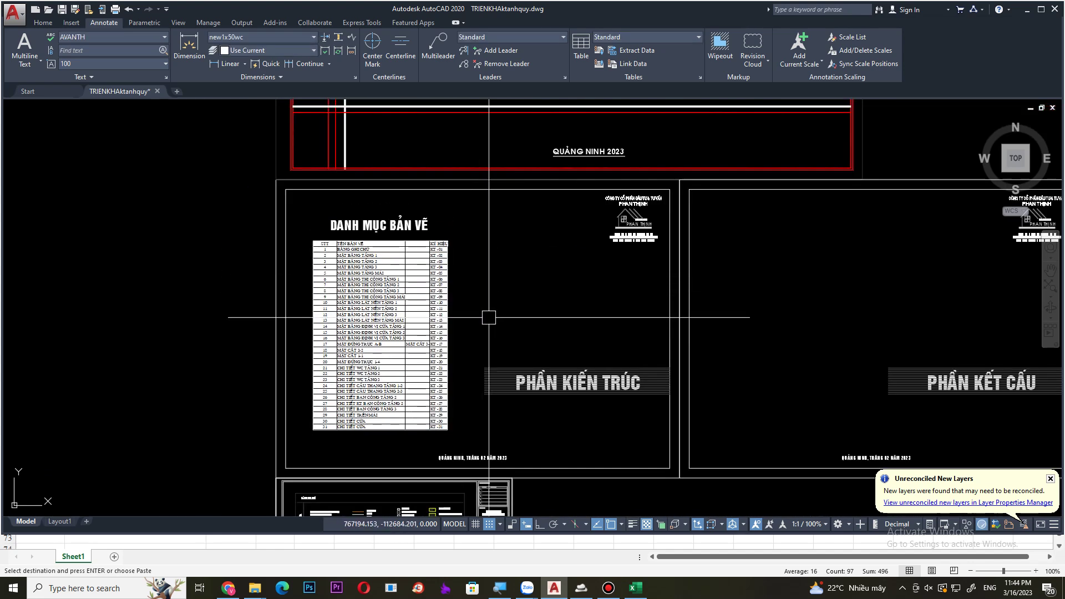
middle_drag(547, 500, 520, 242)
scroll(462, 374, up, 2)
scroll(477, 333, up, 2)
scroll(488, 277, up, 2)
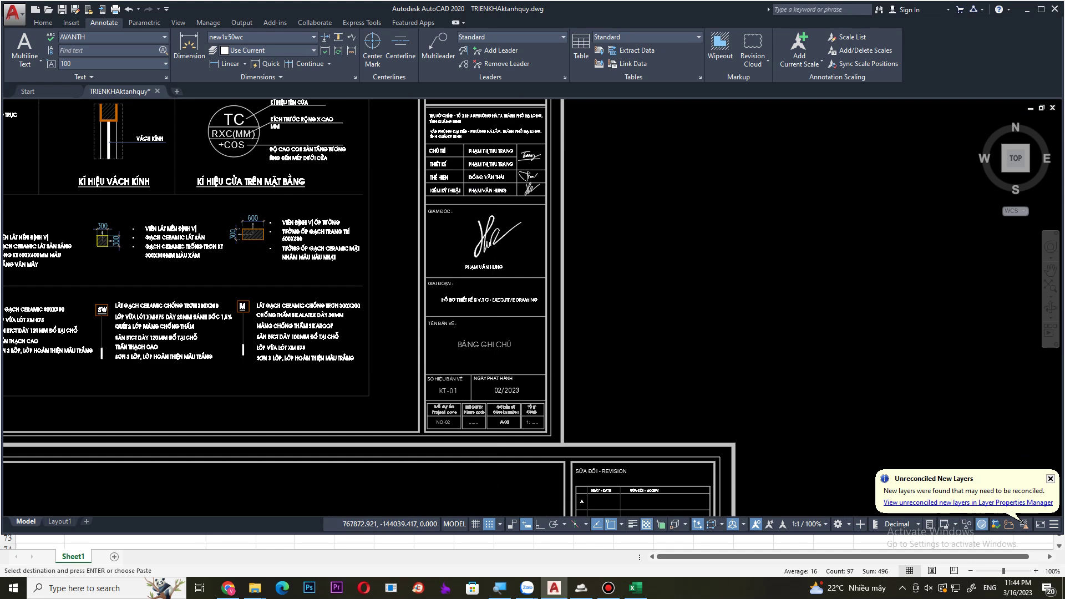
scroll(493, 421, down, 3)
- Pan over the PHẦN KIẾN TRÚC cover sheet and inspect the placed drawing-list table
middle_drag(494, 422, 496, 446)
middle_drag(383, 172, 392, 364)
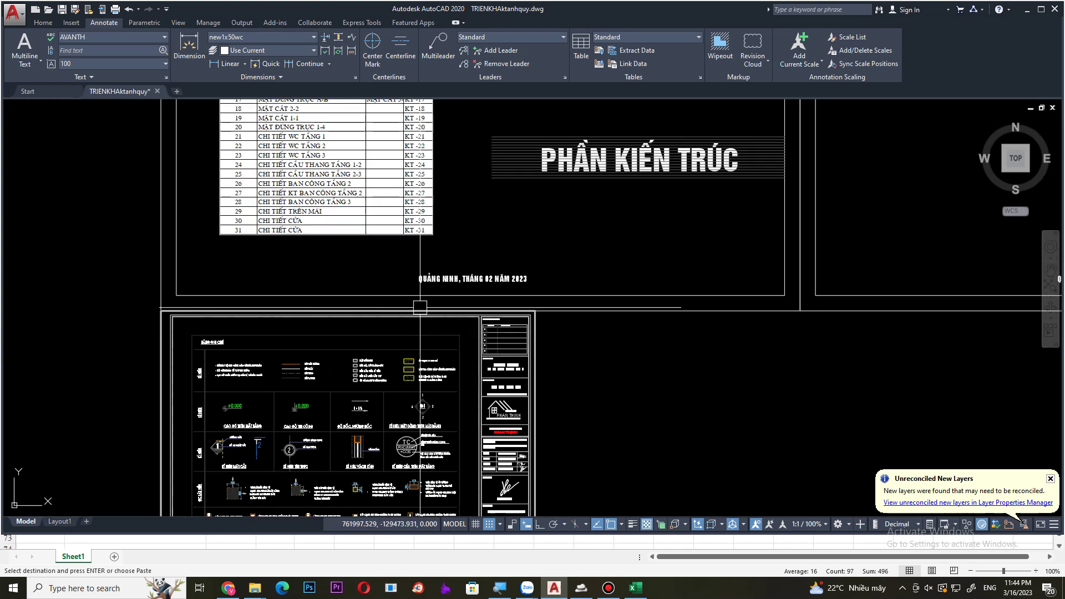
middle_drag(447, 304, 447, 400)
click(463, 239)
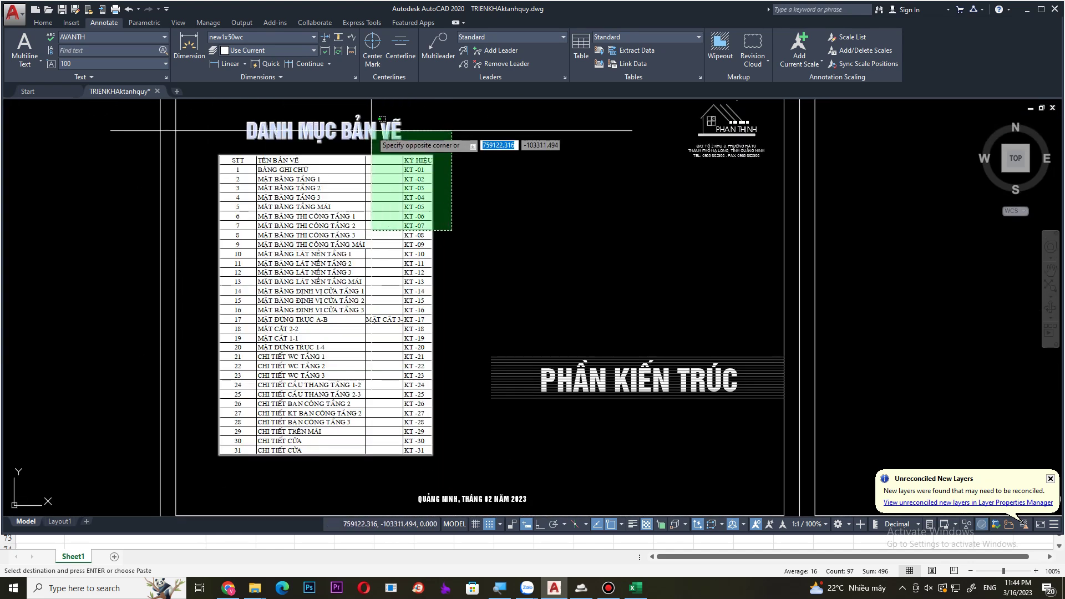
click(369, 132)
key(Escape)
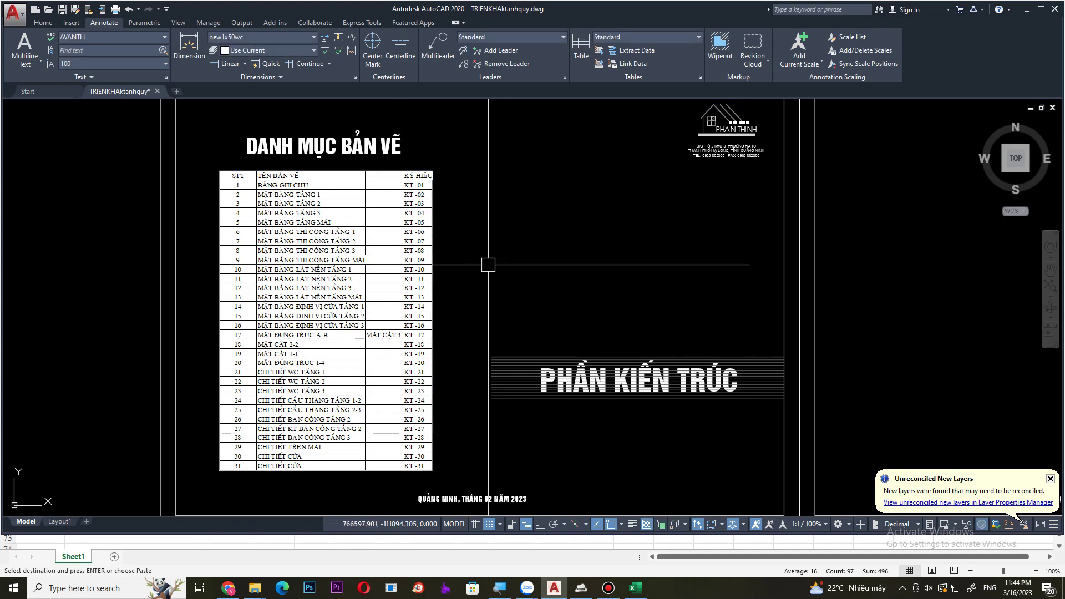
scroll(488, 266, down, 5)
scroll(459, 332, down, 1)
scroll(432, 341, up, 4)
scroll(438, 338, up, 4)
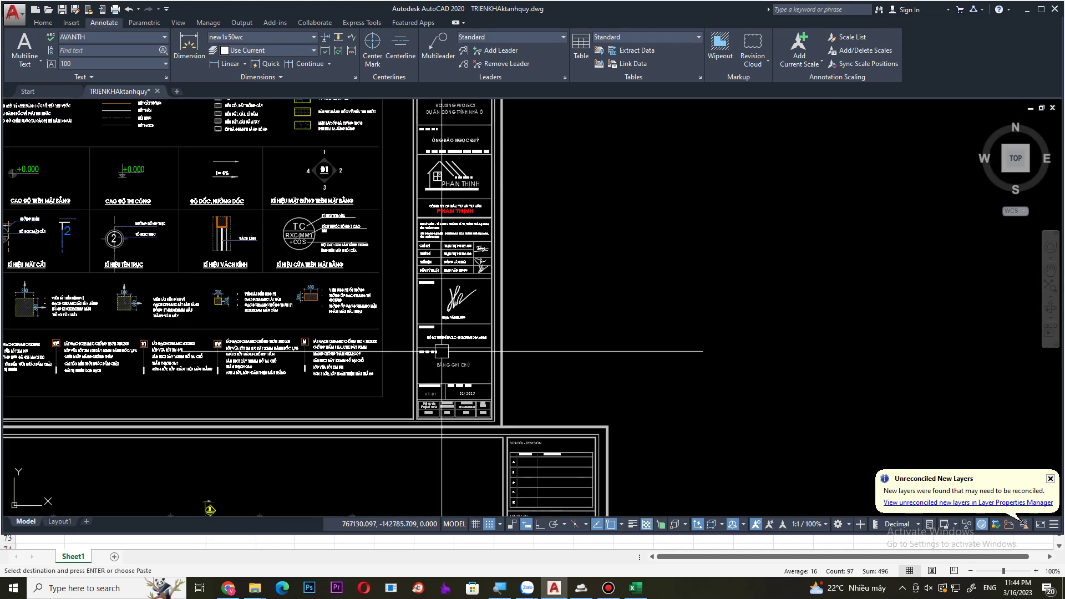
scroll(488, 360, up, 4)
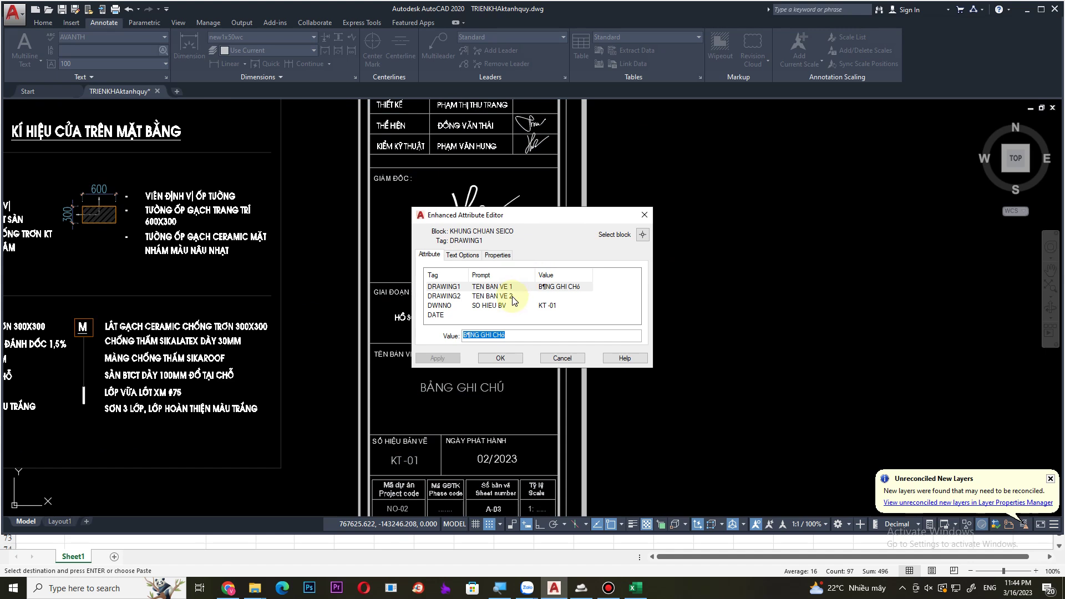
click(499, 296)
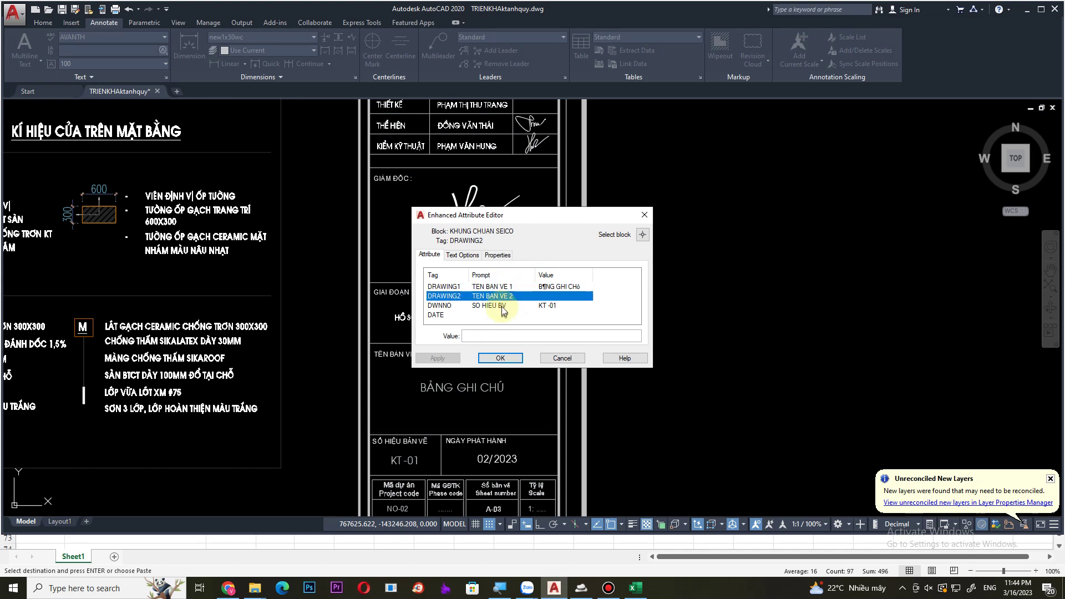
click(502, 306)
click(550, 287)
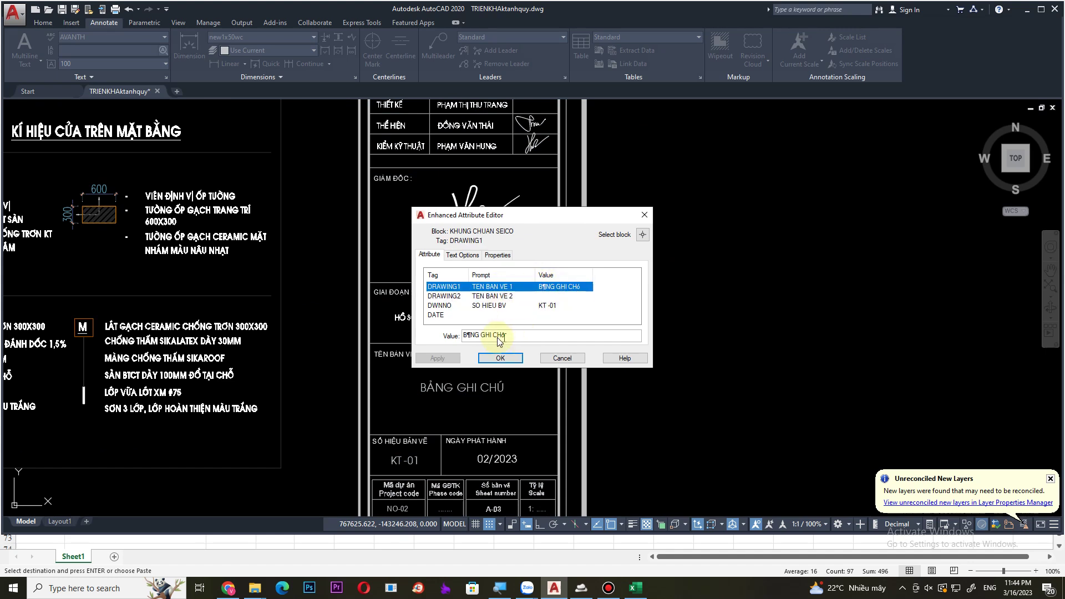
click(560, 359)
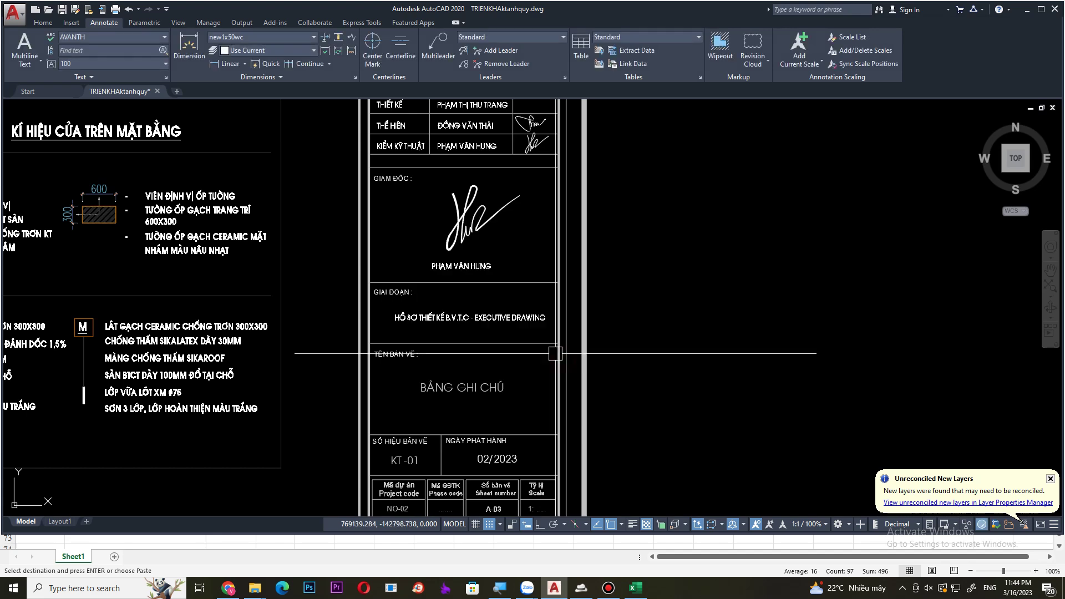
scroll(522, 321, down, 5)
scroll(333, 106, up, 2)
middle_drag(399, 166, 399, 299)
scroll(482, 302, up, 5)
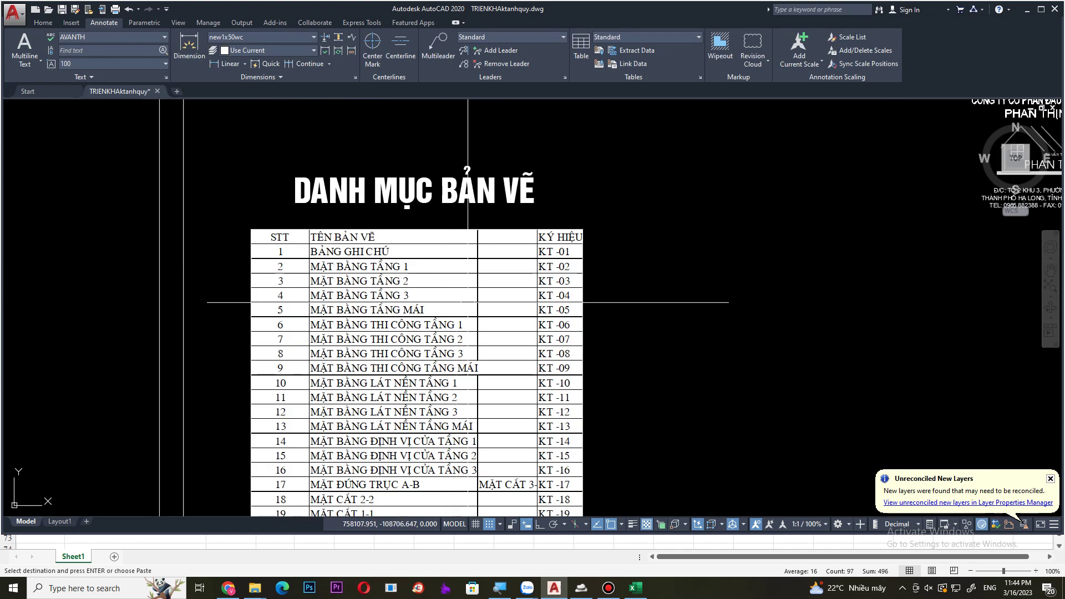
scroll(482, 305, up, 1)
scroll(483, 316, down, 3)
scroll(473, 256, down, 1)
middle_drag(472, 257, 467, 303)
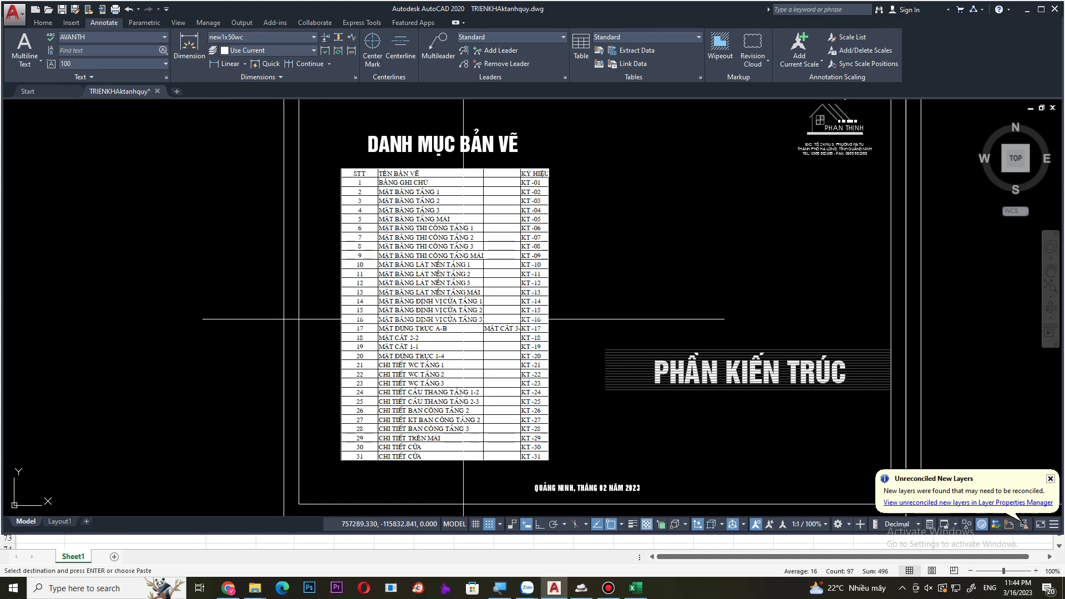
scroll(327, 290, down, 4)
scroll(372, 308, up, 4)
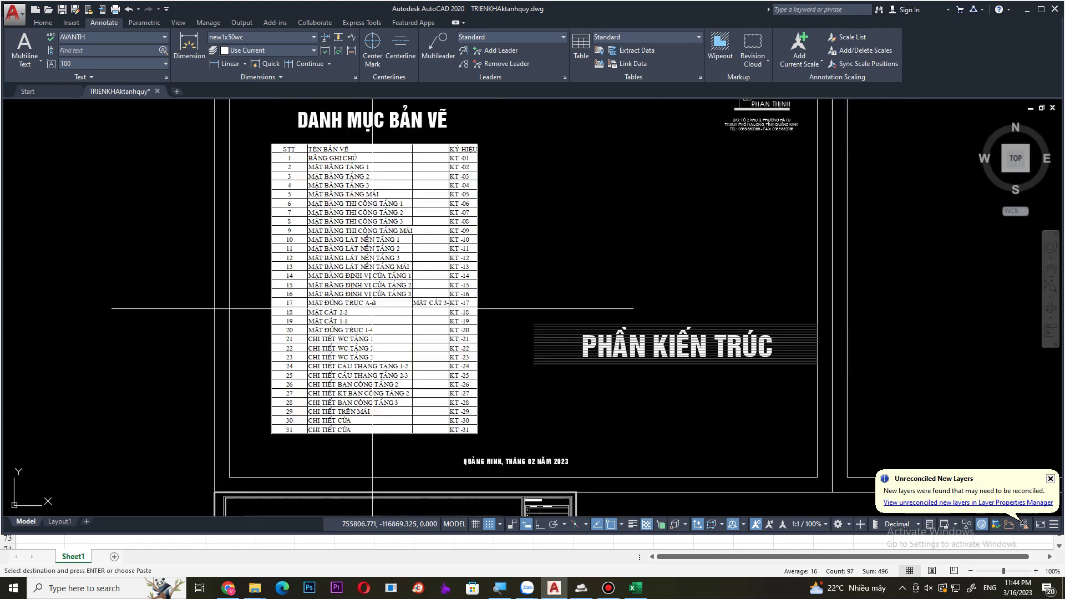
scroll(325, 321, down, 3)
scroll(538, 362, up, 3)
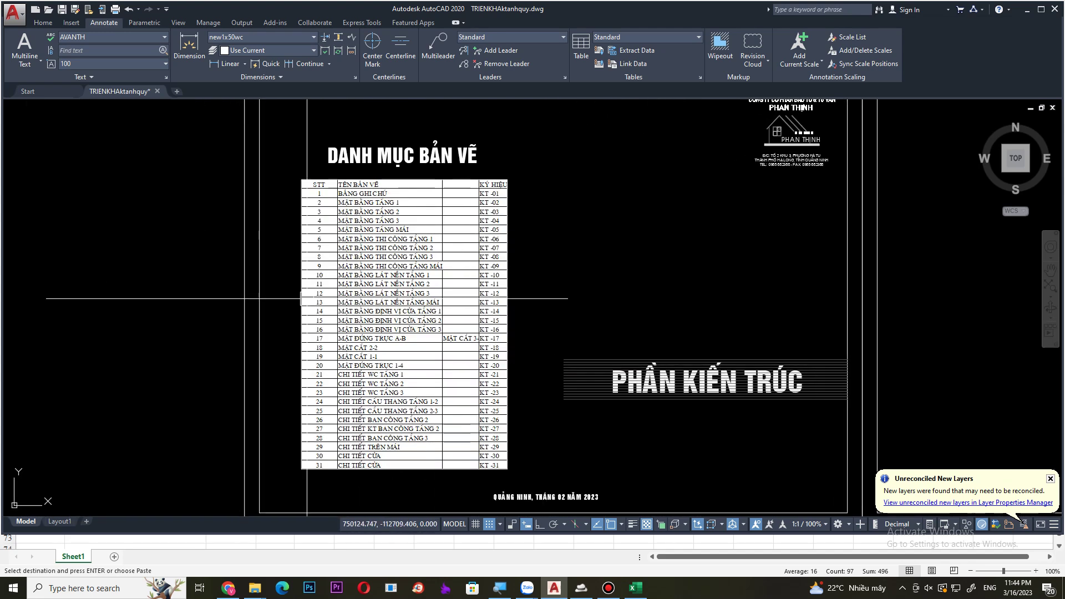
scroll(450, 399, down, 2)
scroll(446, 384, up, 2)
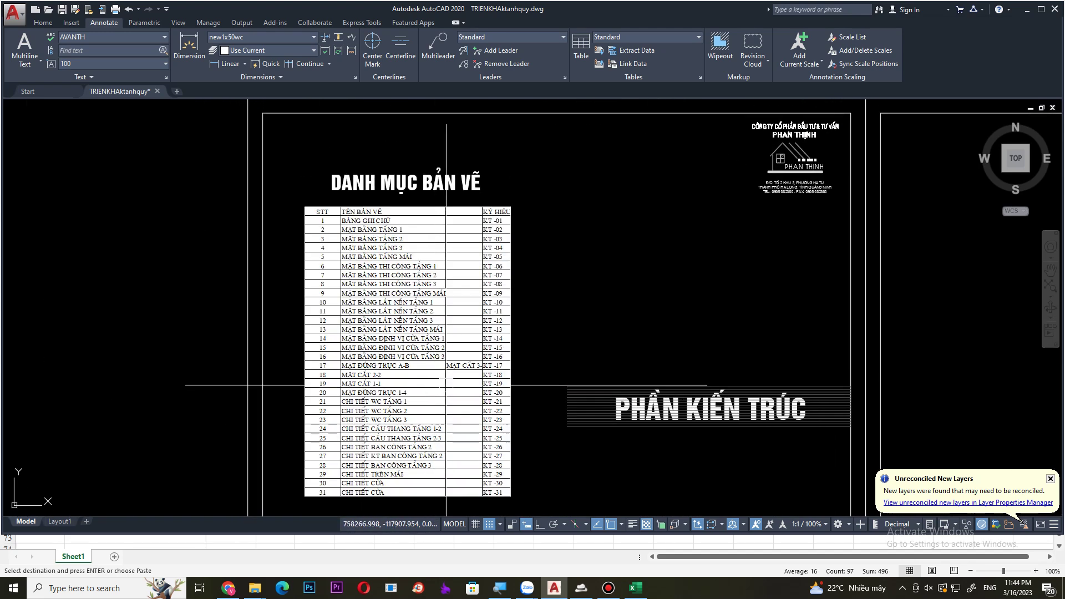
scroll(518, 340, down, 2)
scroll(494, 267, down, 2)
scroll(477, 224, up, 4)
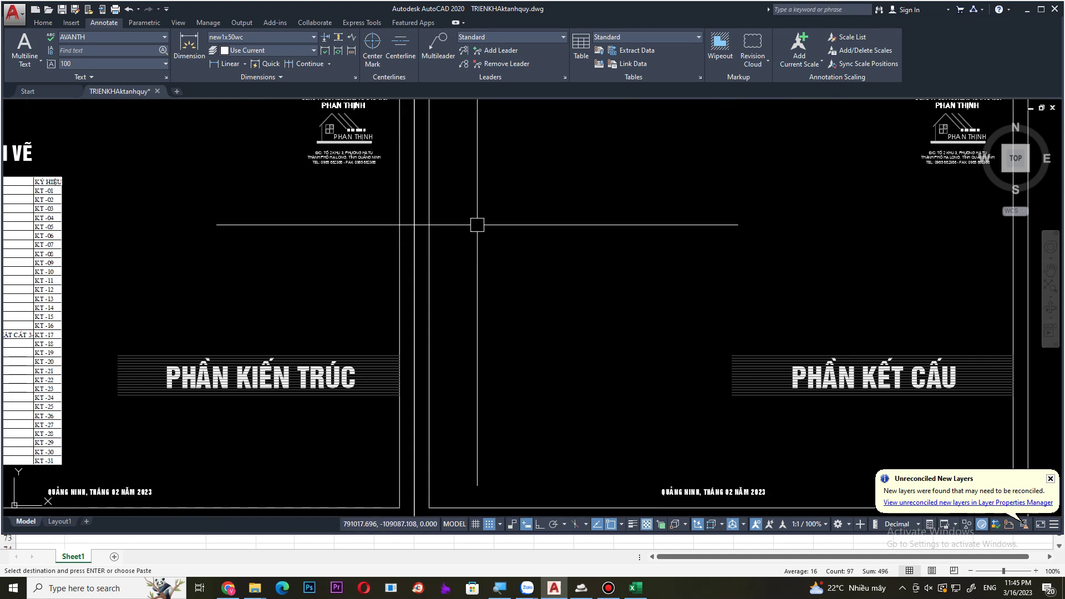
text(EX)
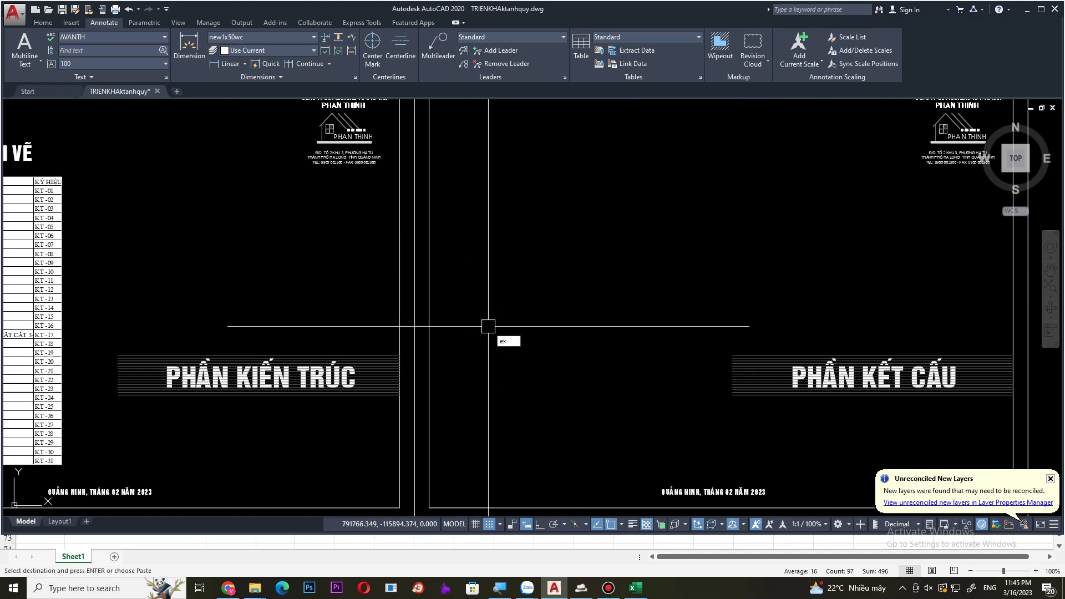
text(A)
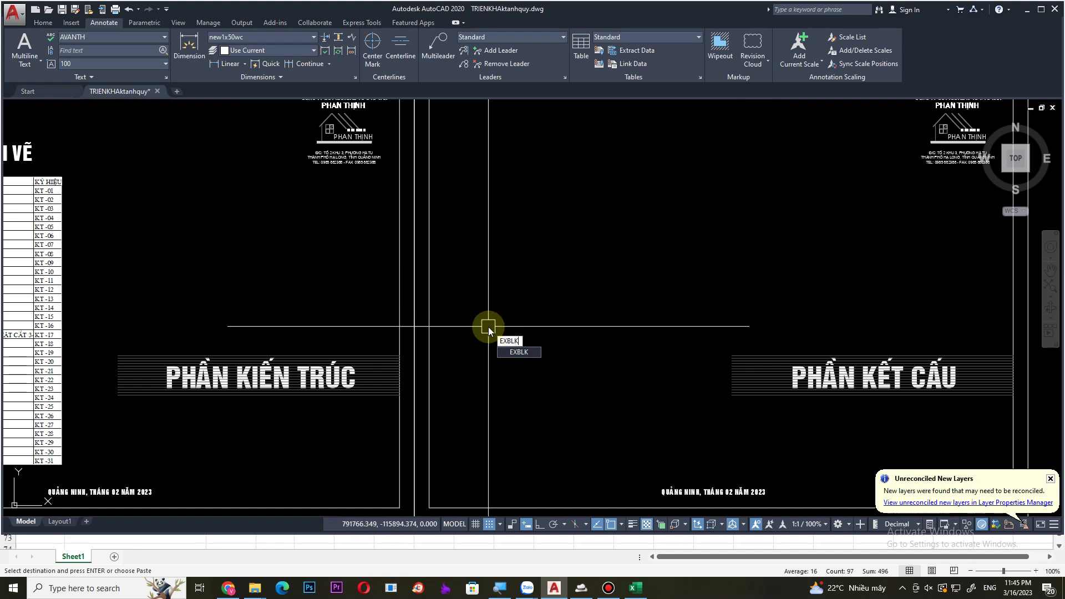
key(Return)
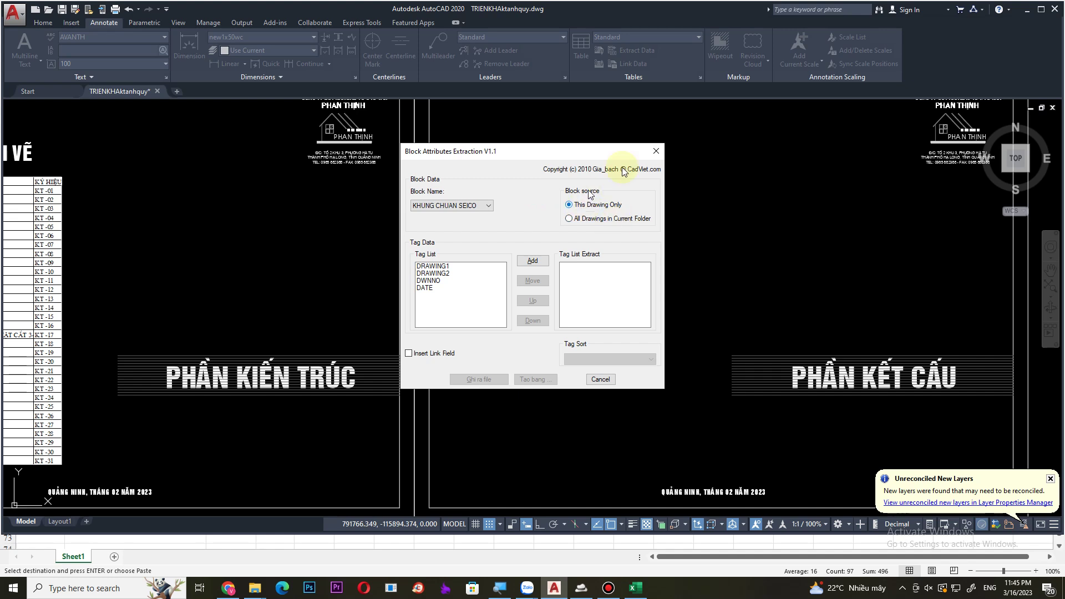
click(655, 150)
scroll(450, 237, down, 5)
scroll(449, 237, down, 1)
middle_drag(450, 237, 444, 349)
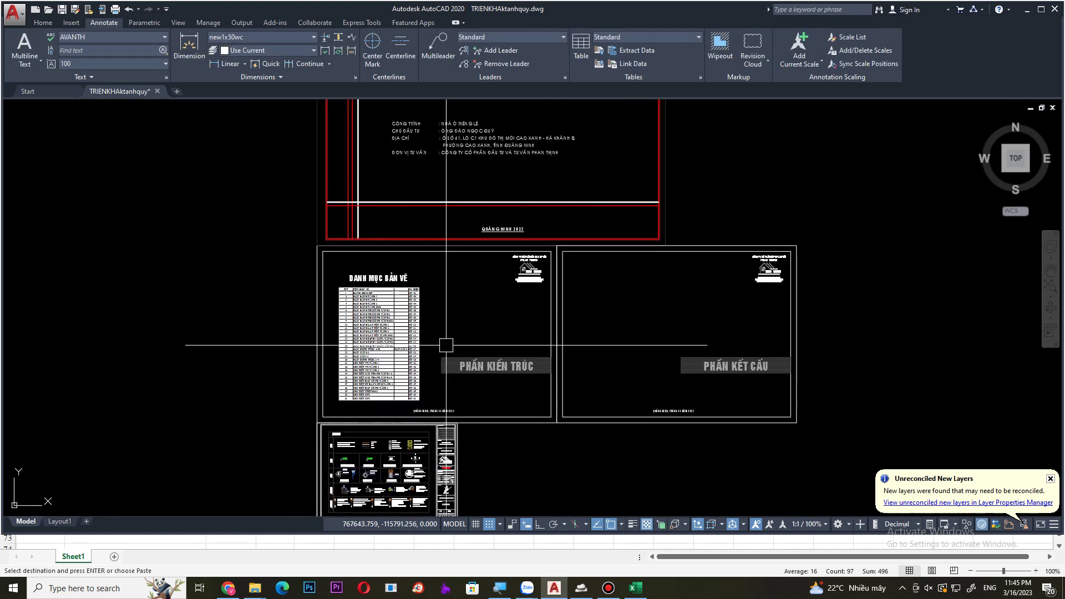
scroll(445, 350, up, 4)
scroll(492, 302, up, 3)
scroll(492, 302, down, 2)
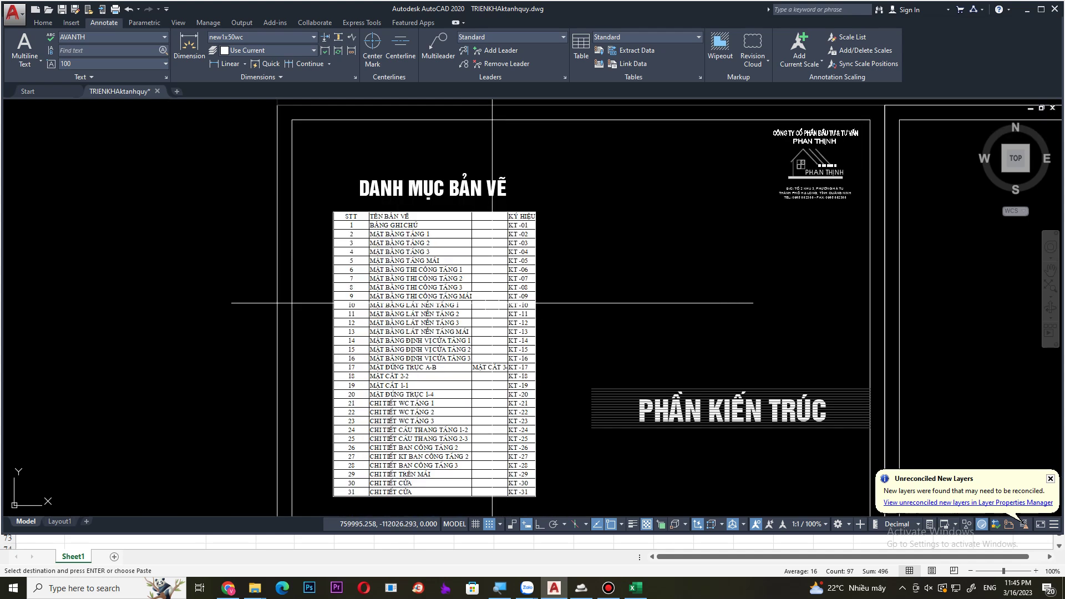